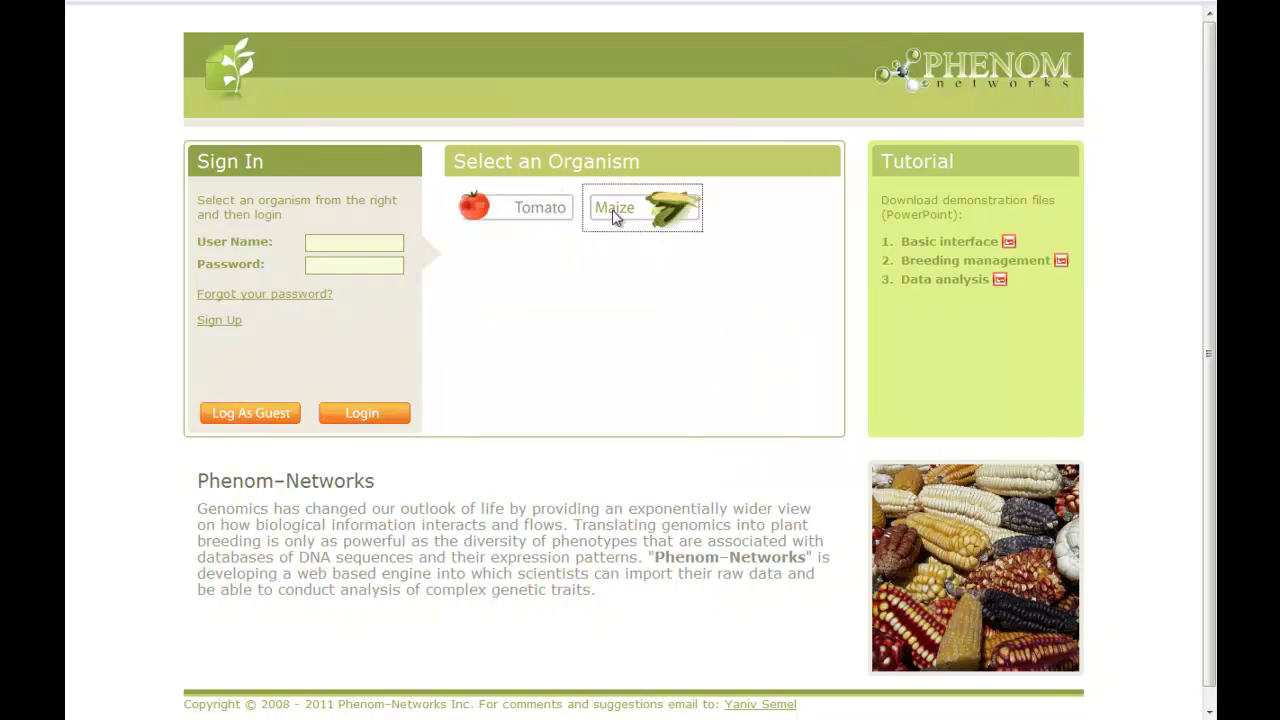
- Choose Tomato and sign in with the account user name and password
{"action": "left_click", "coordinate": [513, 210]}
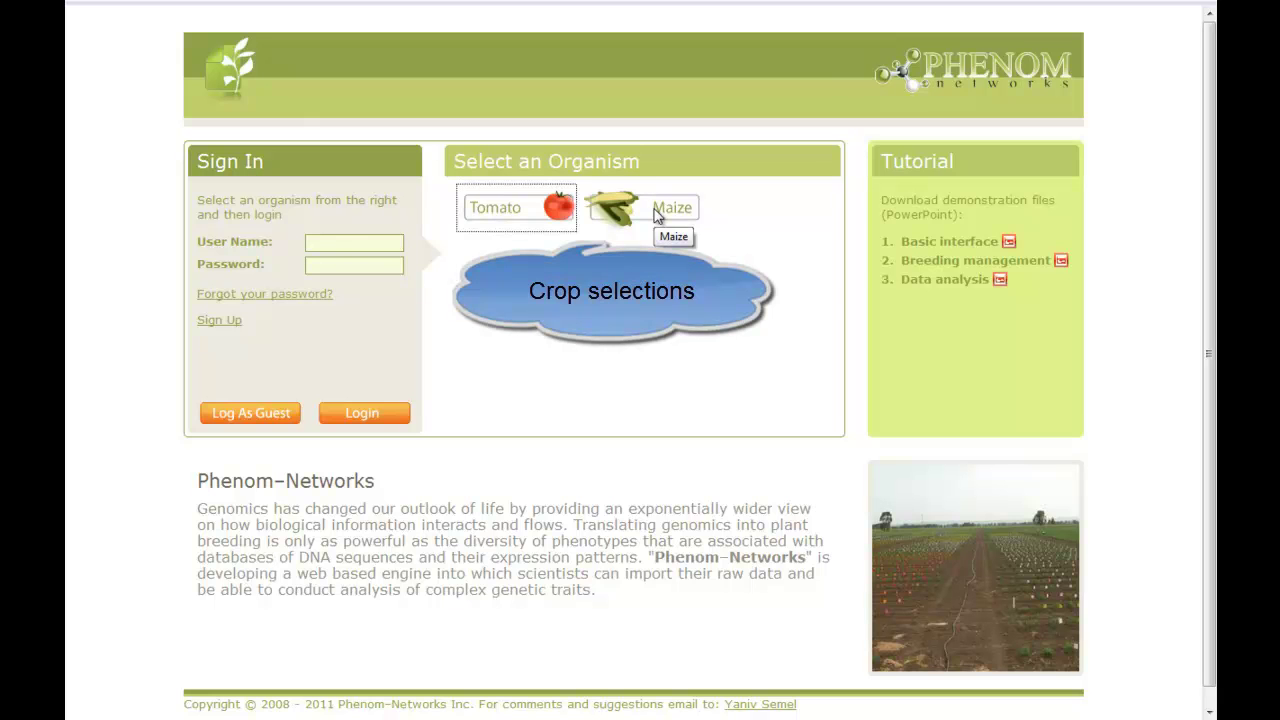
{"action": "left_click", "coordinate": [350, 244]}
{"action": "type", "text": "y"}
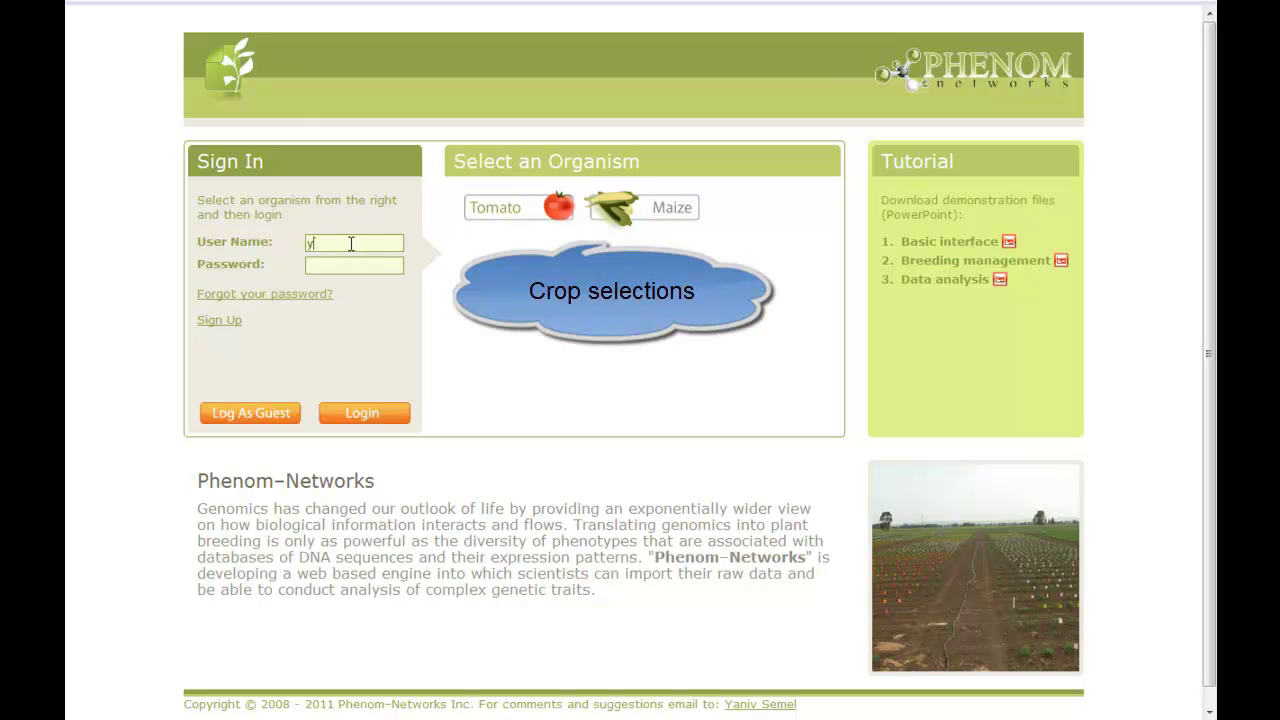
{"action": "type", "text": "aniv"}
{"action": "key", "text": "Tab"}
{"action": "type", "text": "*********"}
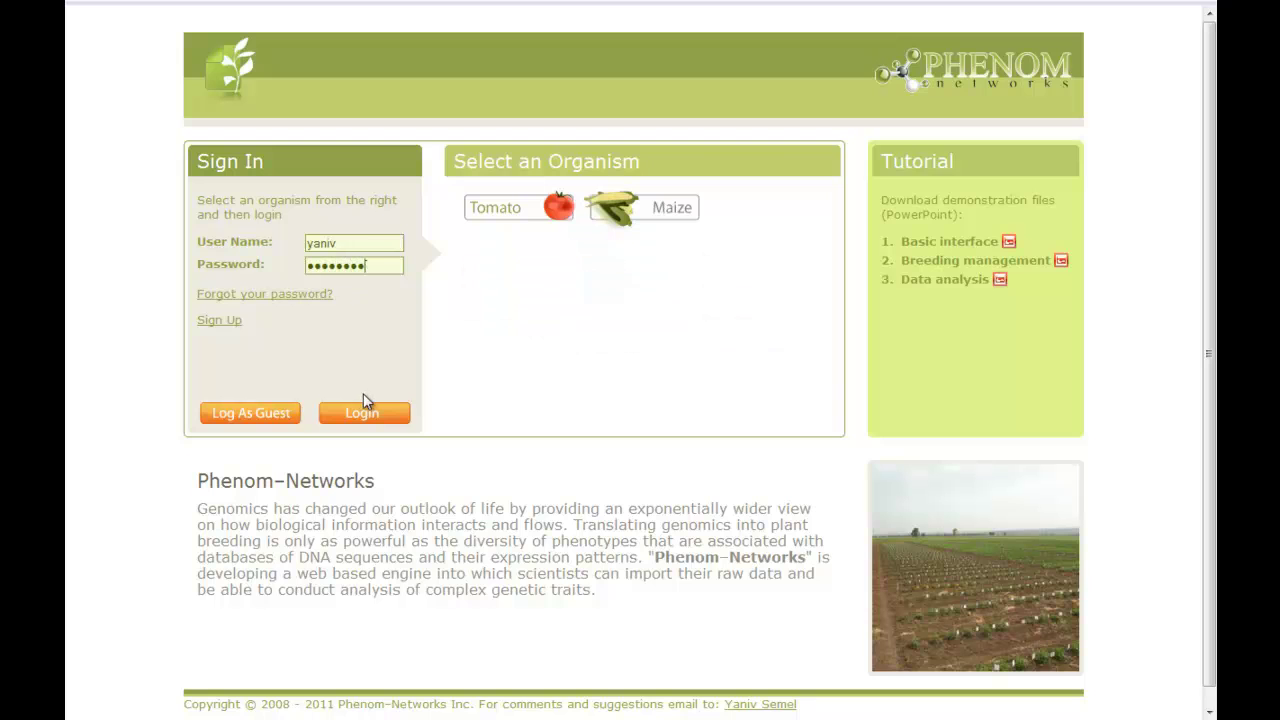
{"action": "left_click", "coordinate": [360, 415]}
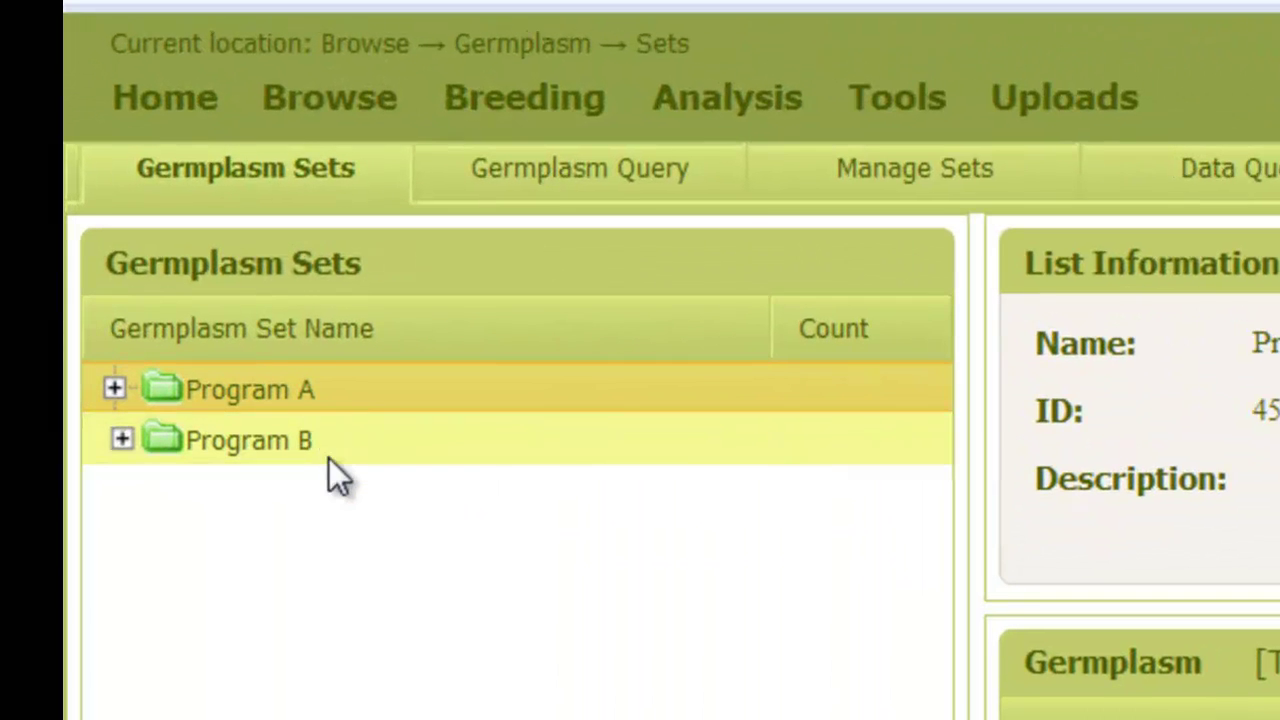
- Expand Program A and open its Akko summer 08 set listing 164 lines
{"action": "left_click", "coordinate": [177, 193]}
{"action": "left_click", "coordinate": [342, 396]}
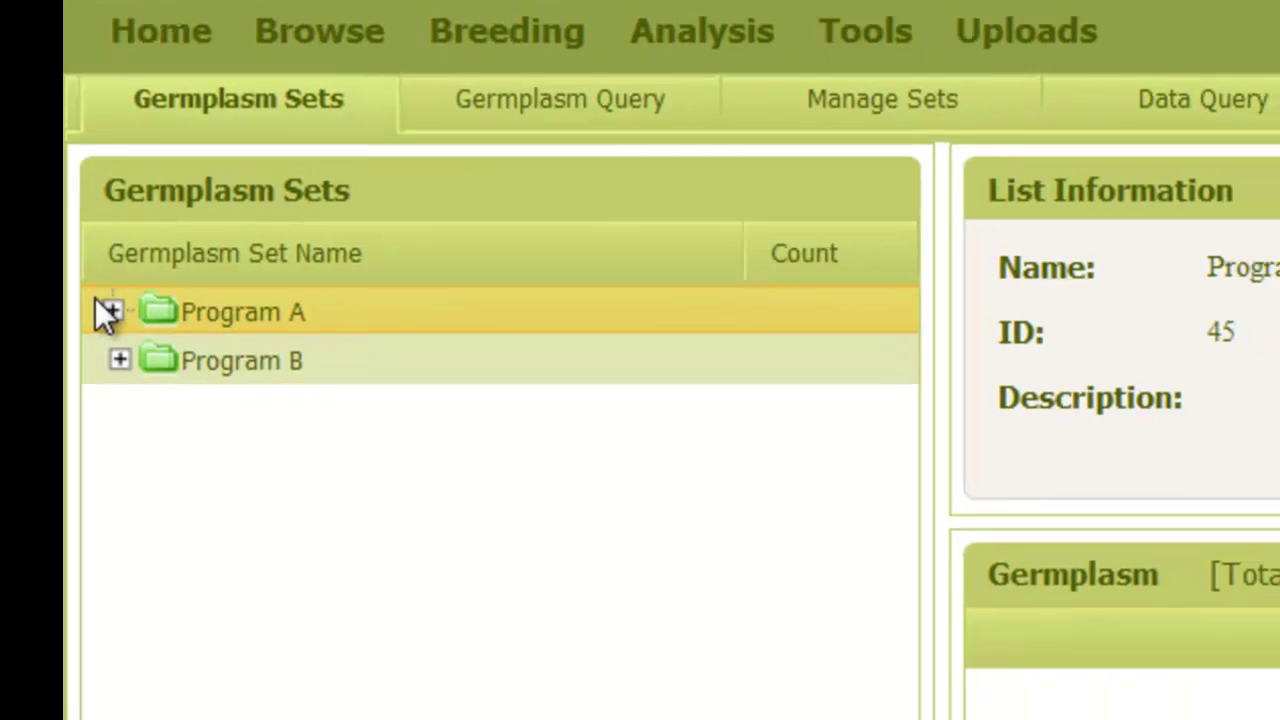
{"action": "left_click", "coordinate": [114, 389]}
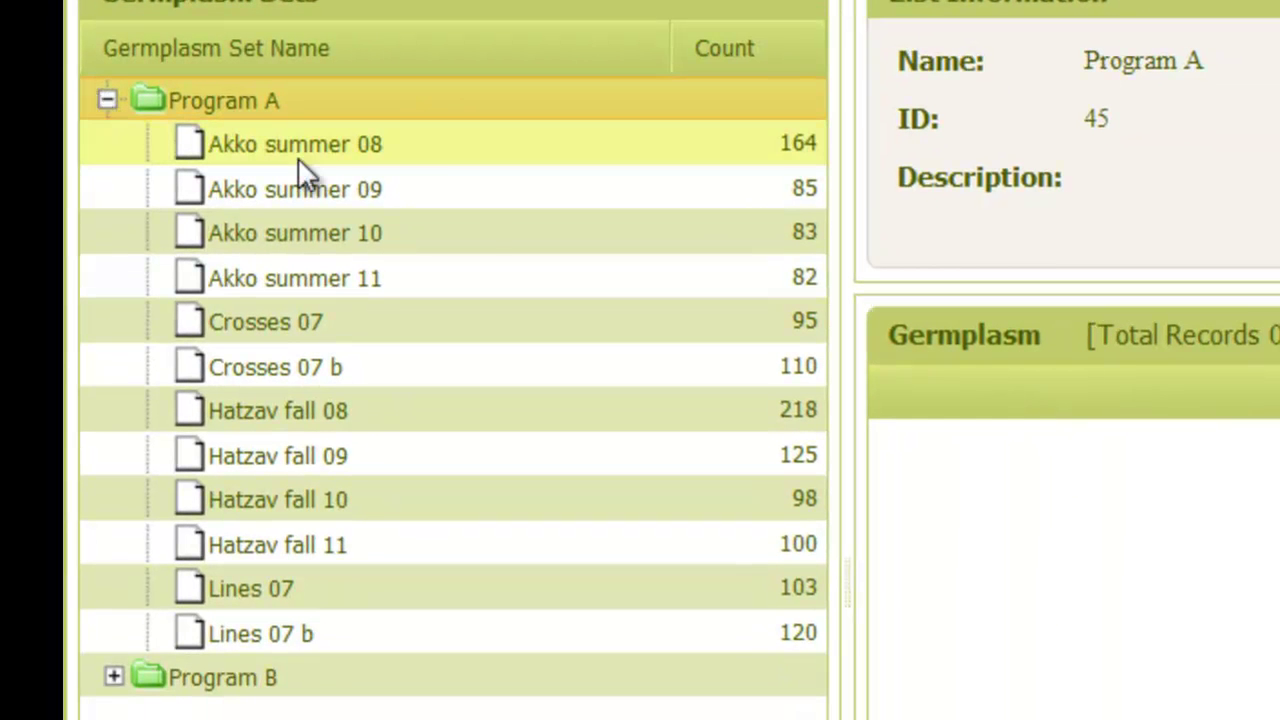
{"action": "left_click", "coordinate": [334, 159]}
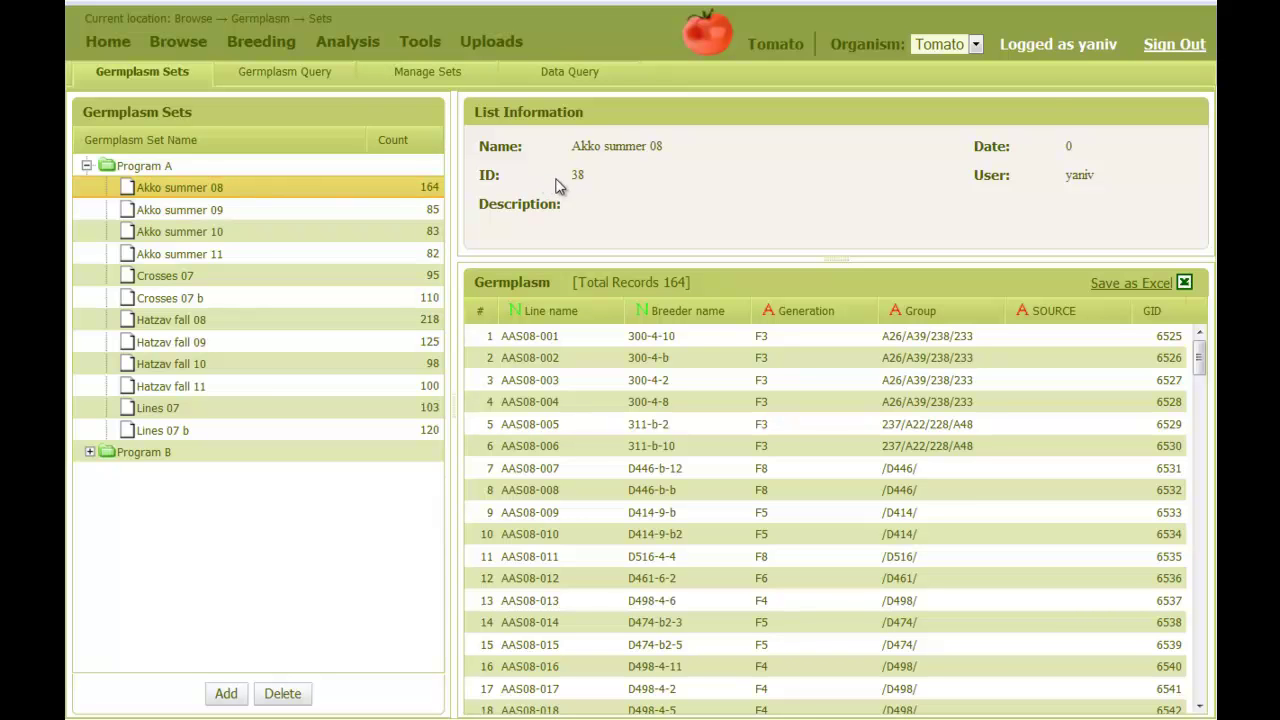
- Go to Breeding > Fields > Observations and select Program A in the fields list
{"action": "mouse_move", "coordinate": [246, 43]}
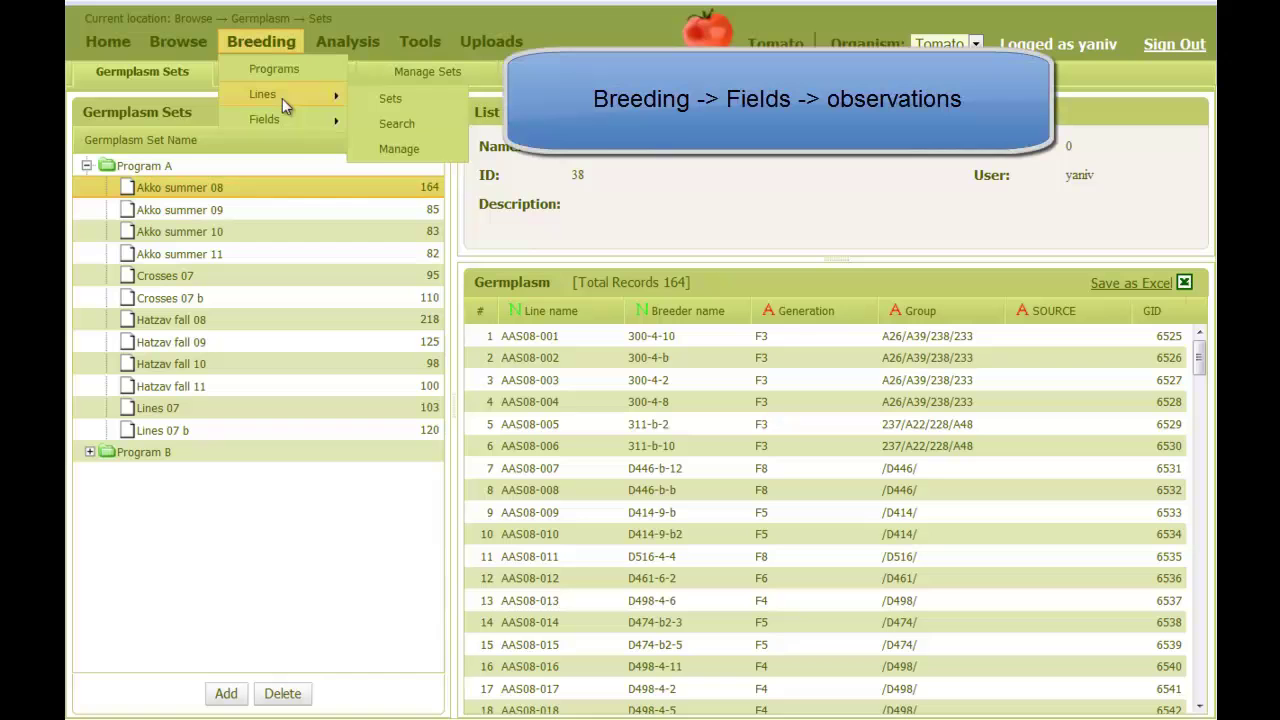
{"action": "mouse_move", "coordinate": [297, 121]}
{"action": "left_click", "coordinate": [433, 122]}
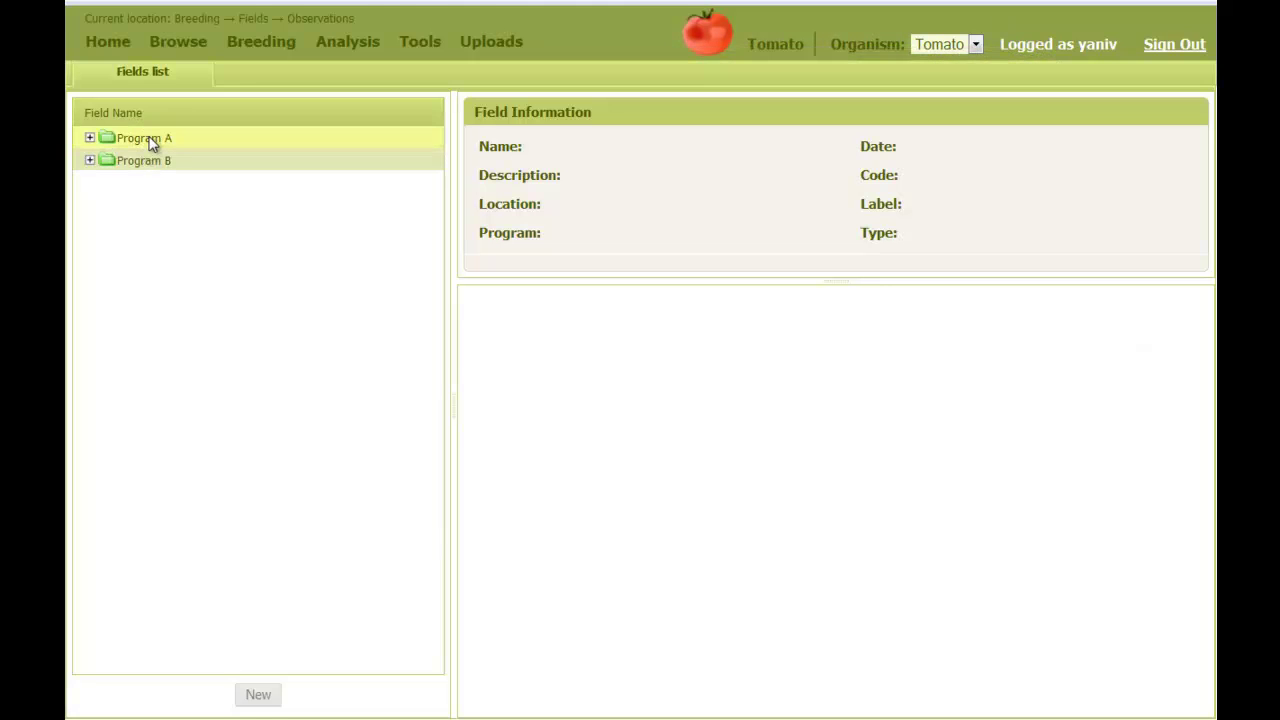
{"action": "left_click", "coordinate": [149, 137]}
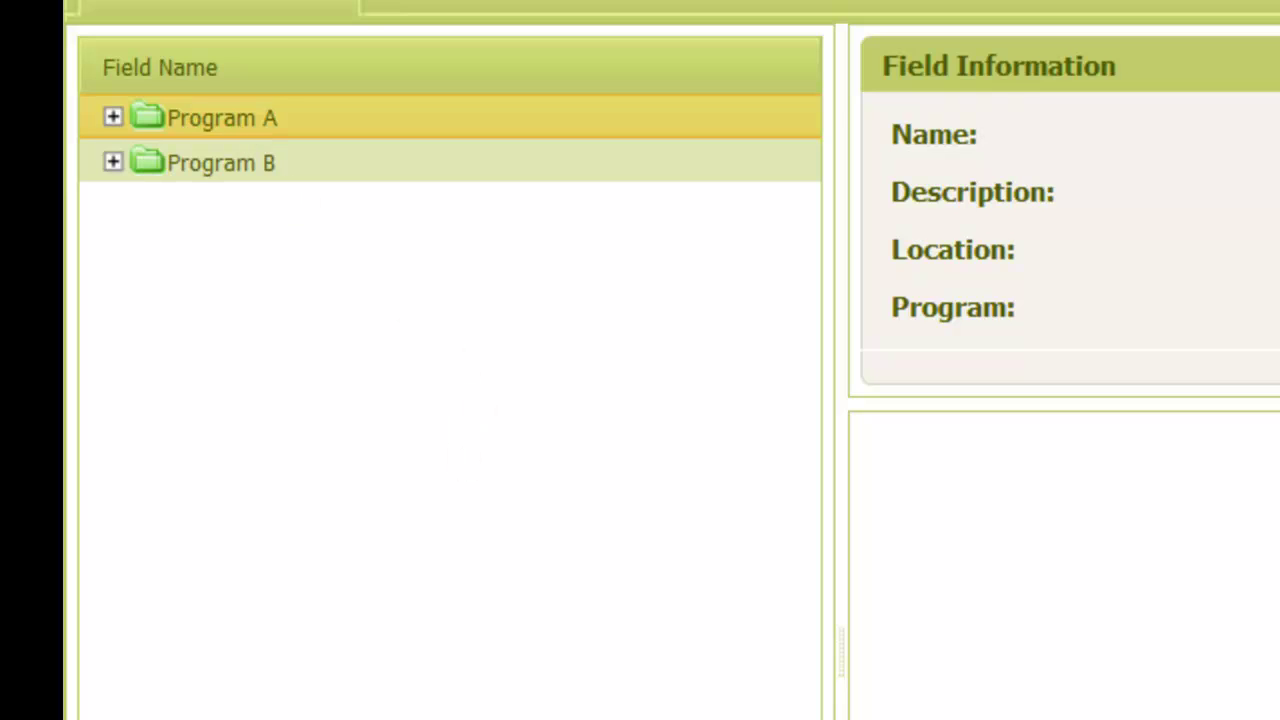
- Create and save a new field 'Hatzav fall 12' at location Hatzav, dated 3/1/2012
{"action": "left_click", "coordinate": [285, 691]}
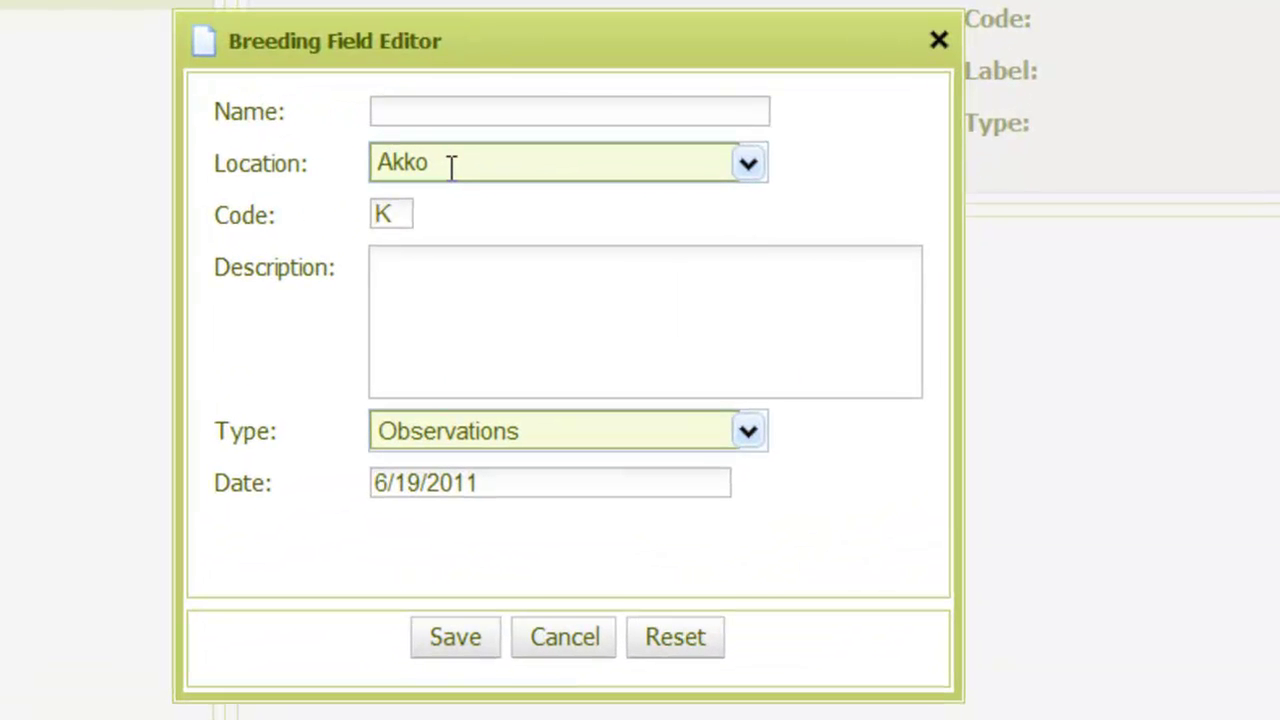
{"action": "left_click", "coordinate": [451, 167]}
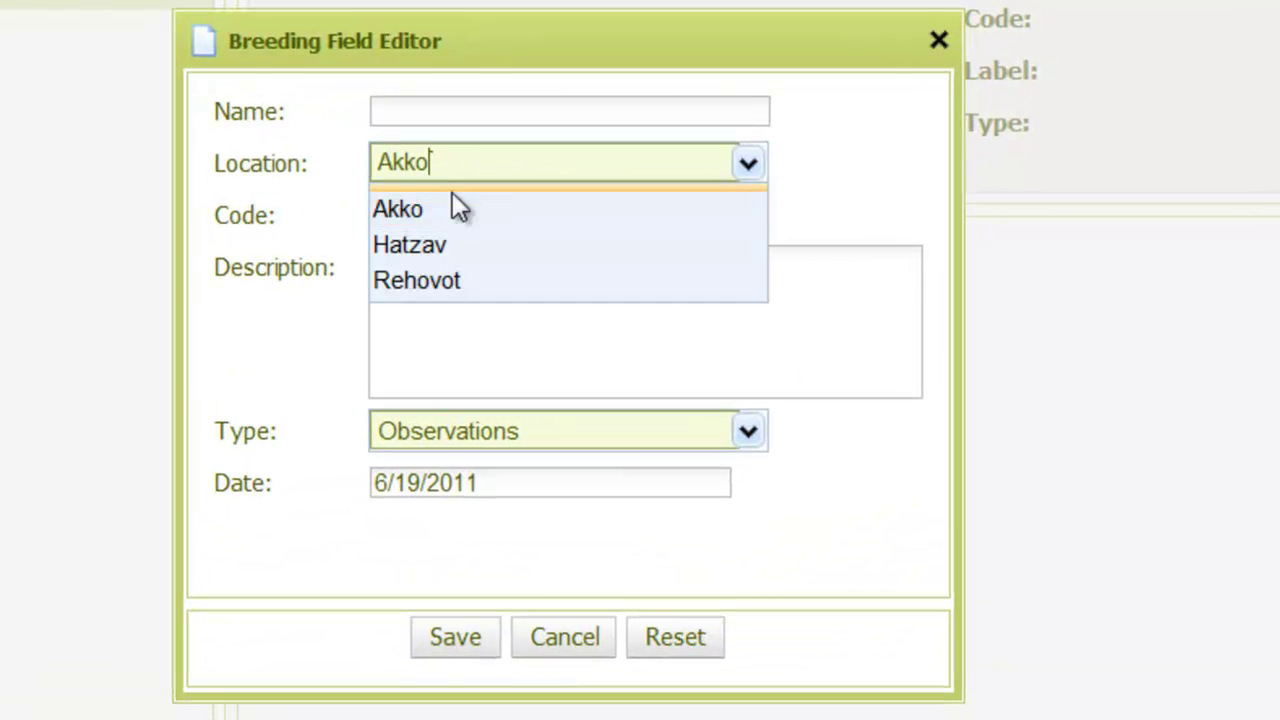
{"action": "left_click", "coordinate": [466, 245]}
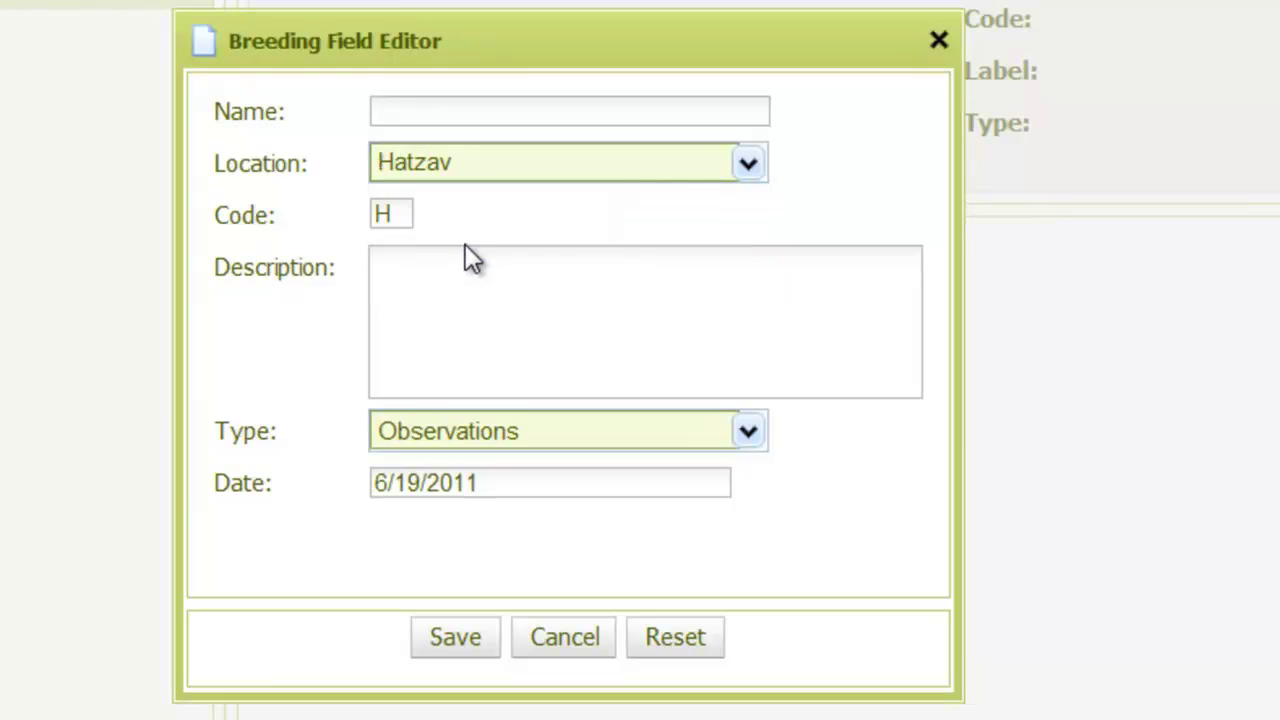
{"action": "left_click", "coordinate": [455, 96]}
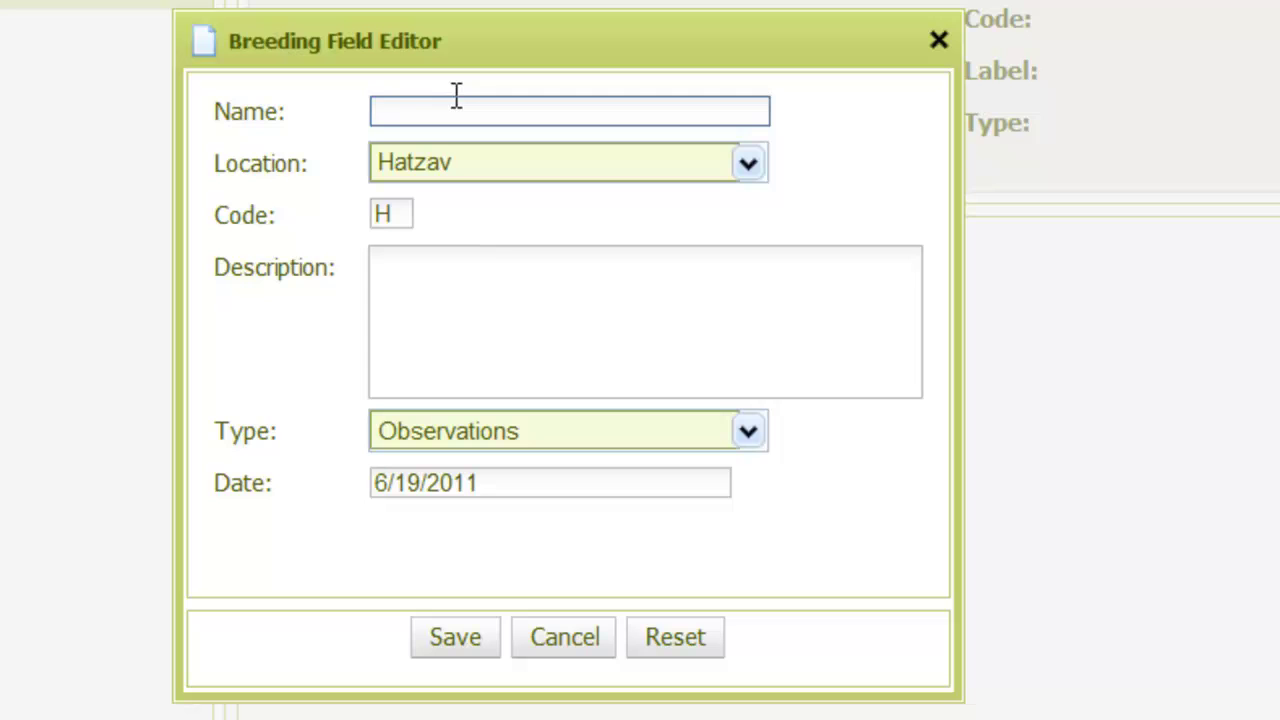
{"action": "type", "text": "Hatzav fall 12"}
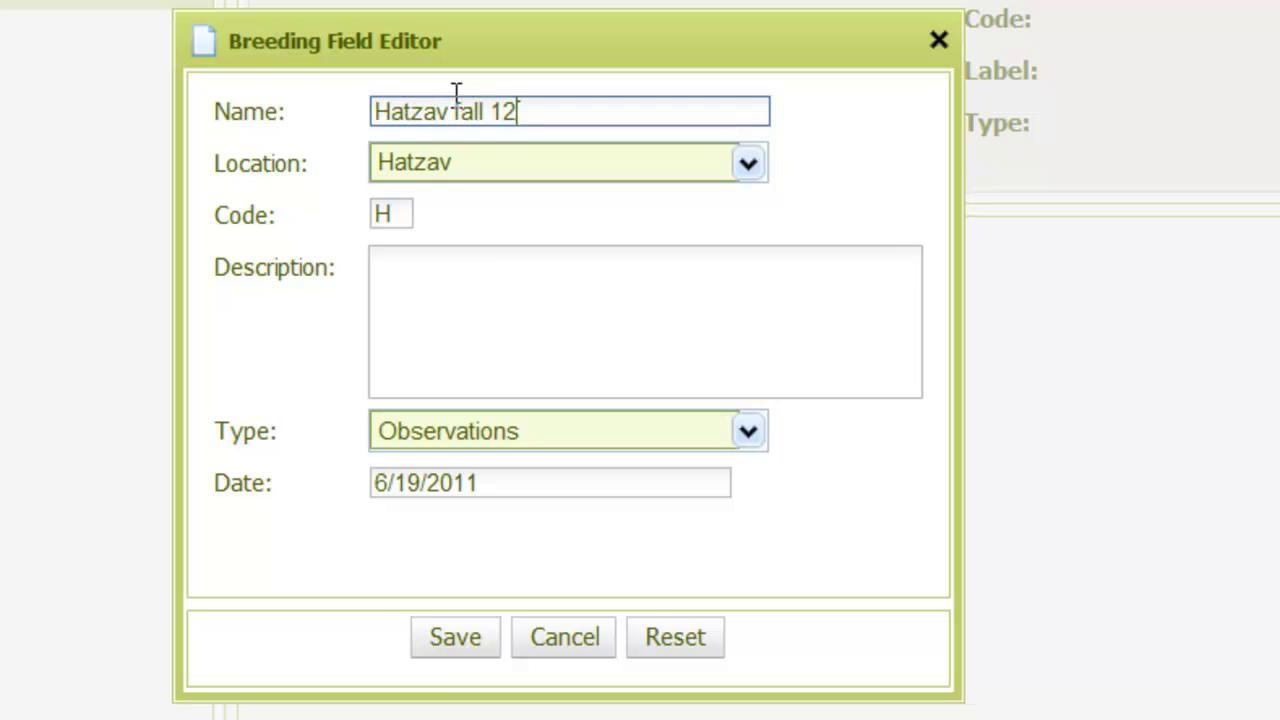
{"action": "left_click", "coordinate": [474, 482]}
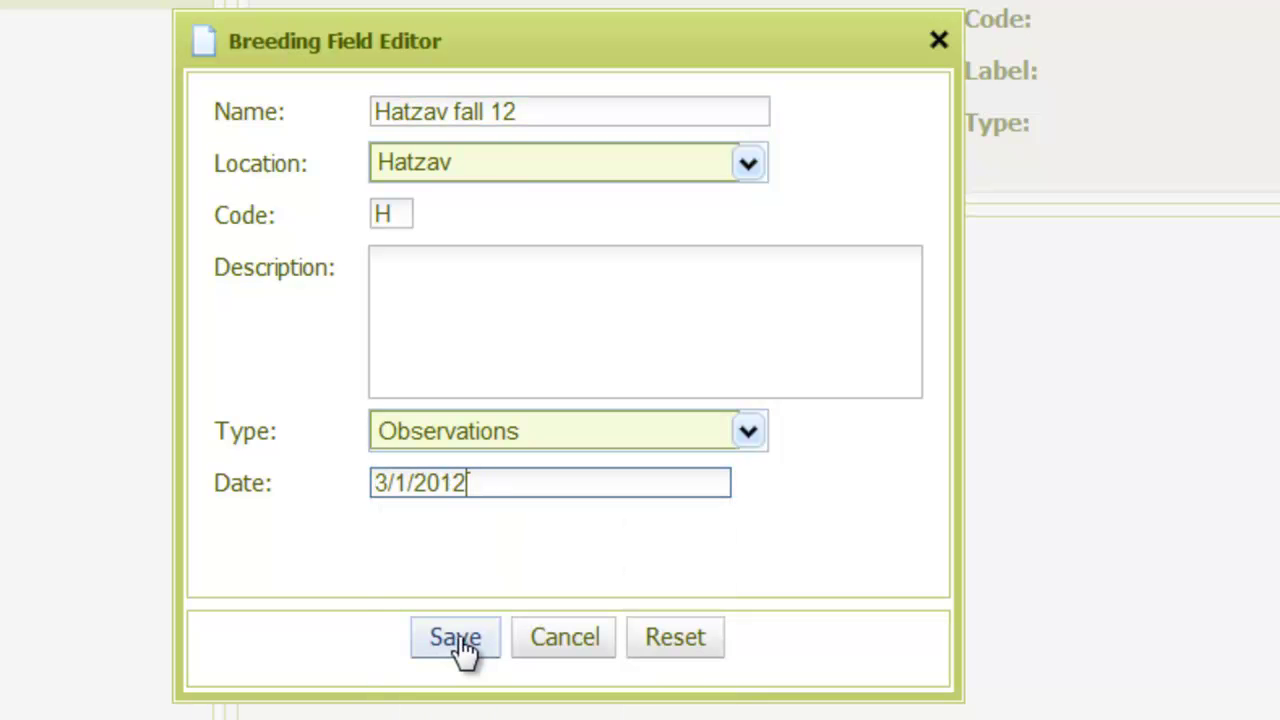
{"action": "left_click", "coordinate": [458, 640]}
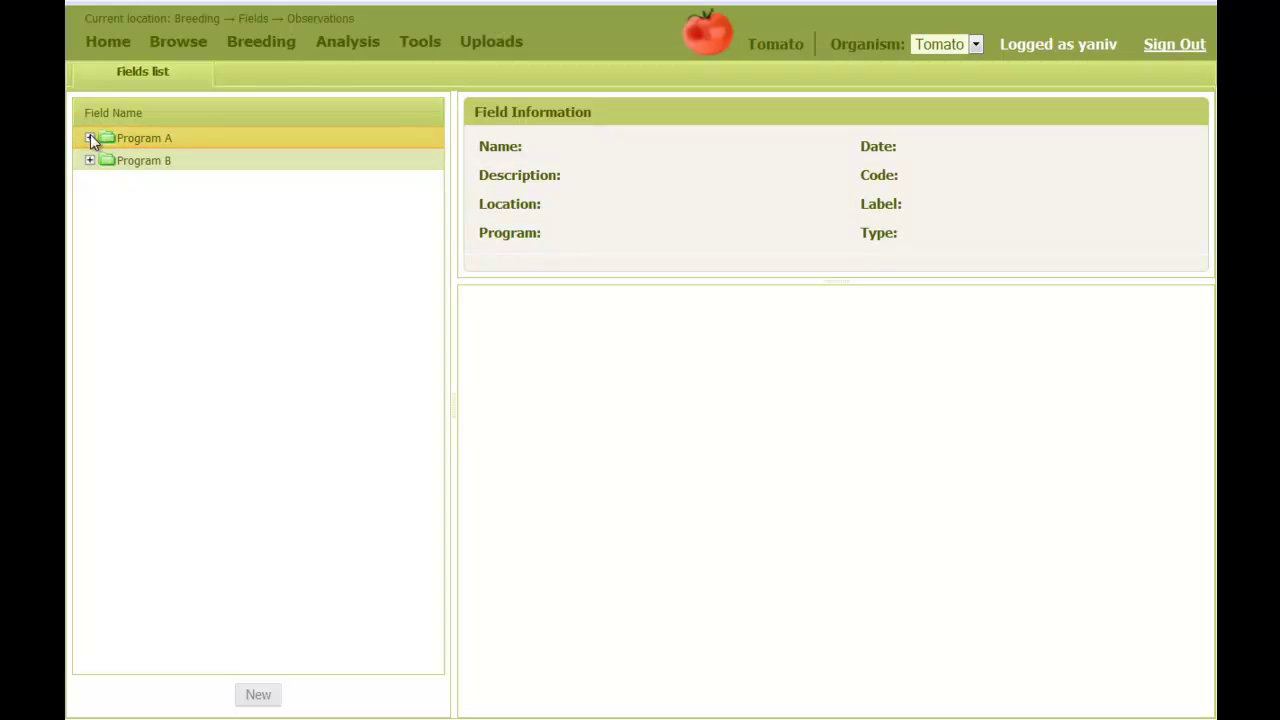
- Open Hatzav fall 12 under Program A and show its empty Lines list
{"action": "left_click", "coordinate": [89, 138]}
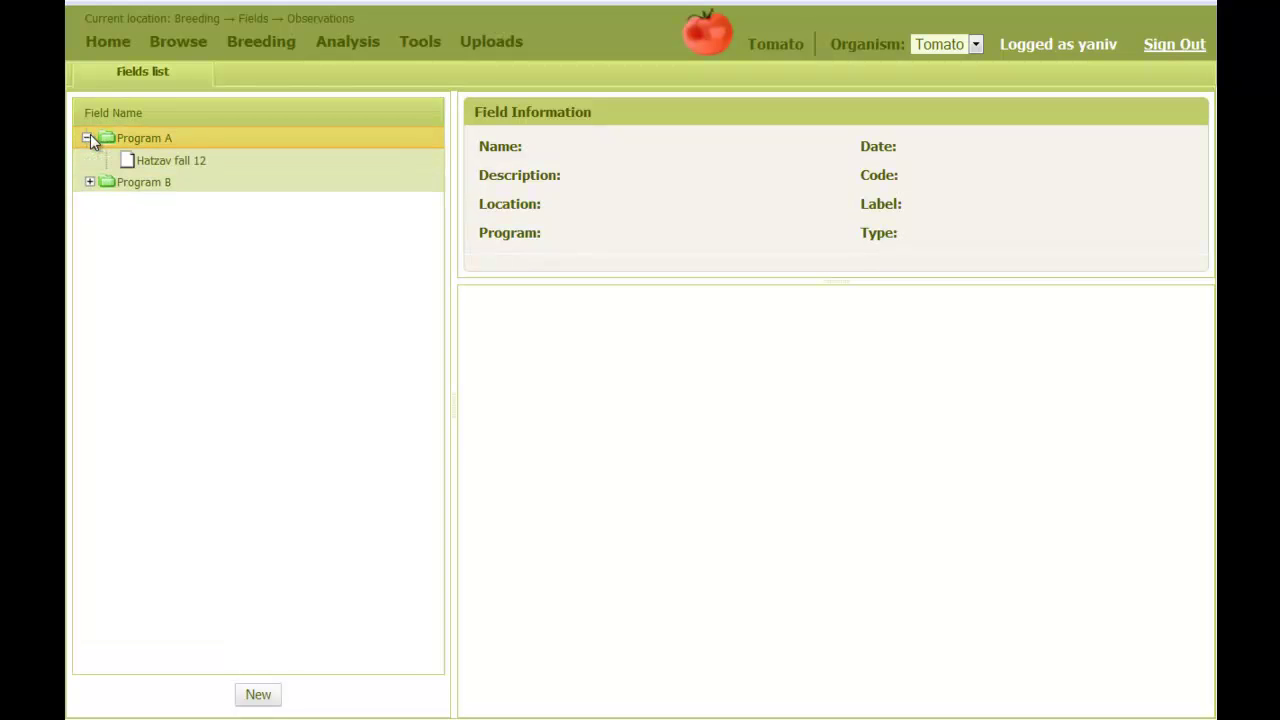
{"action": "left_click", "coordinate": [165, 160]}
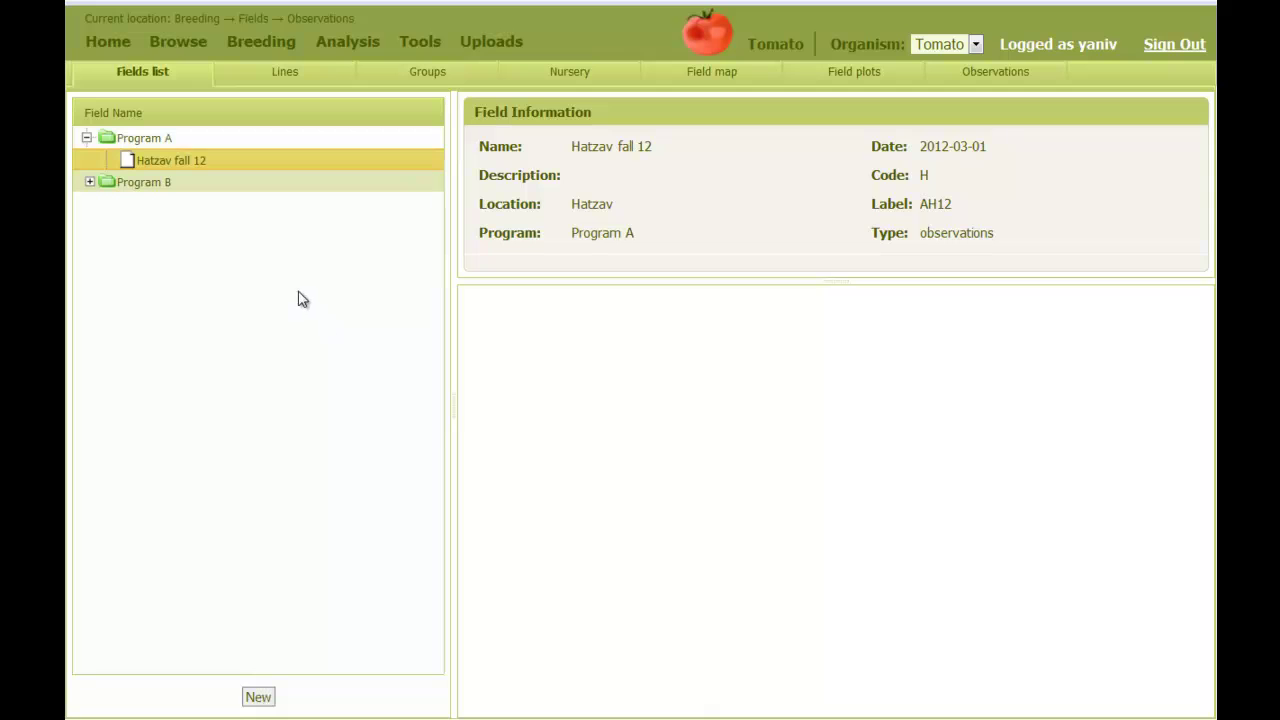
{"action": "left_click", "coordinate": [285, 76]}
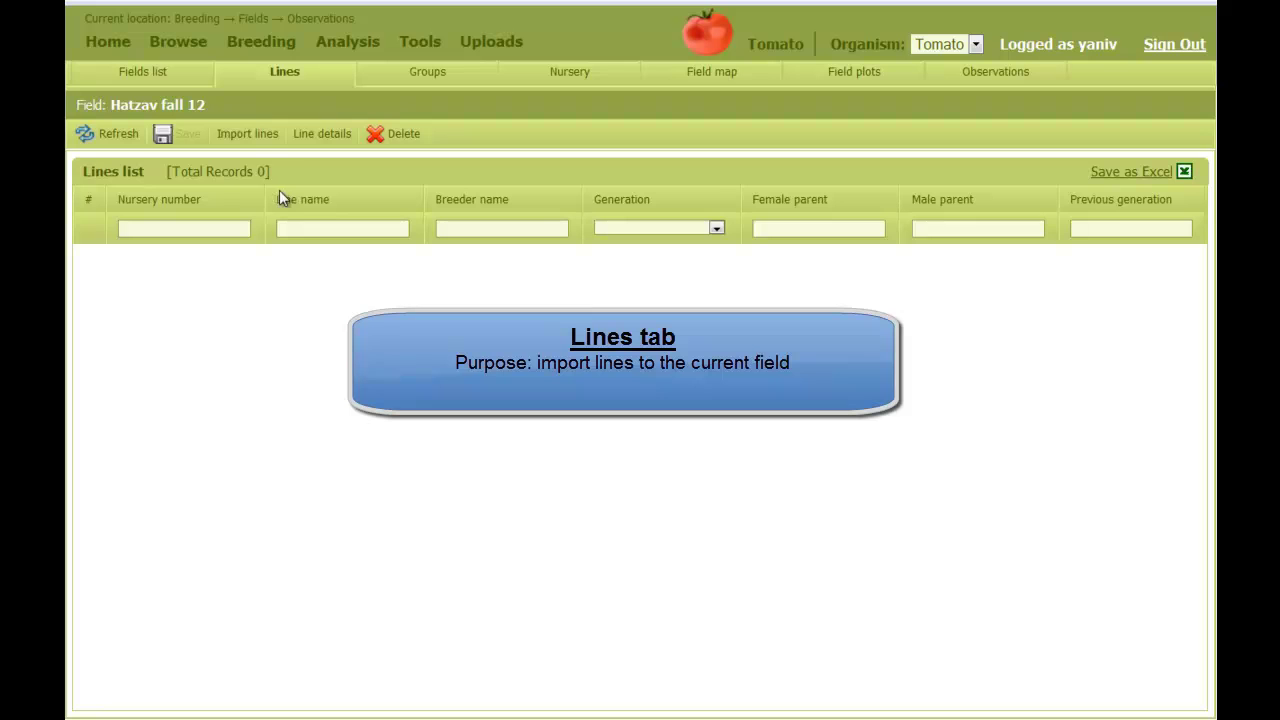
- Select all lines of Program A's Akko summer 11 set and add them to the field
{"action": "left_click", "coordinate": [251, 133]}
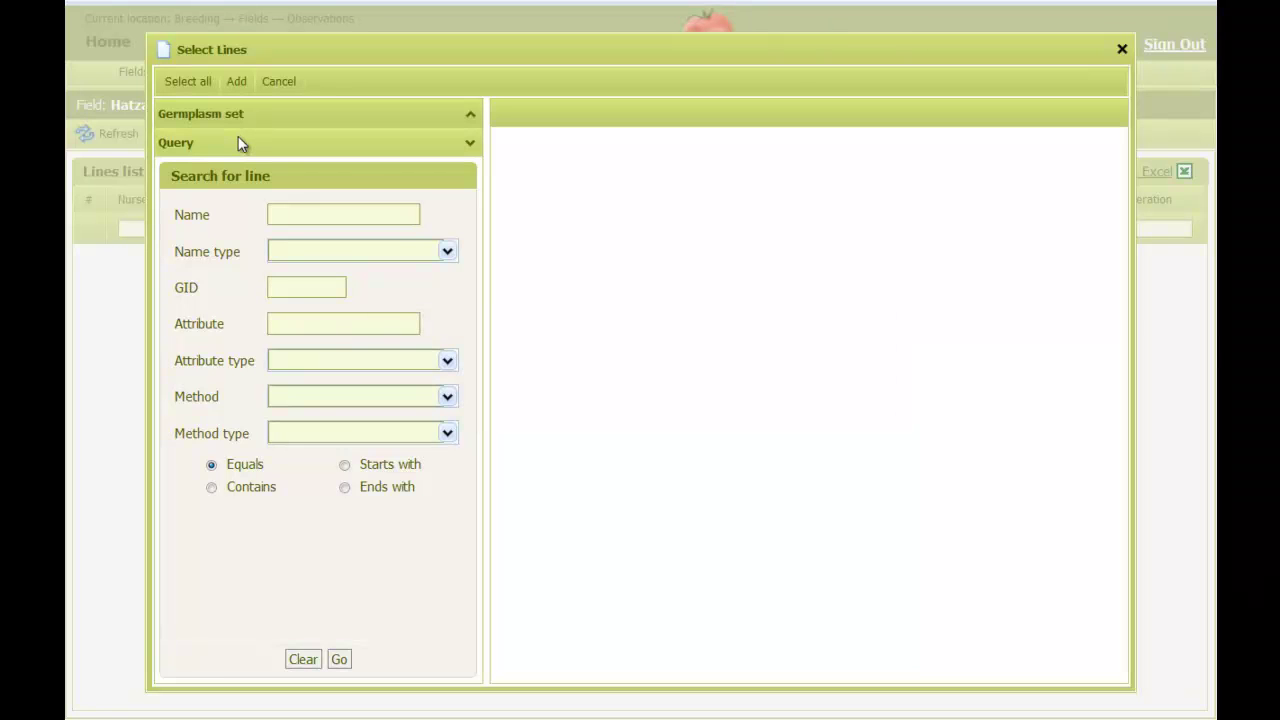
{"action": "left_click", "coordinate": [252, 118]}
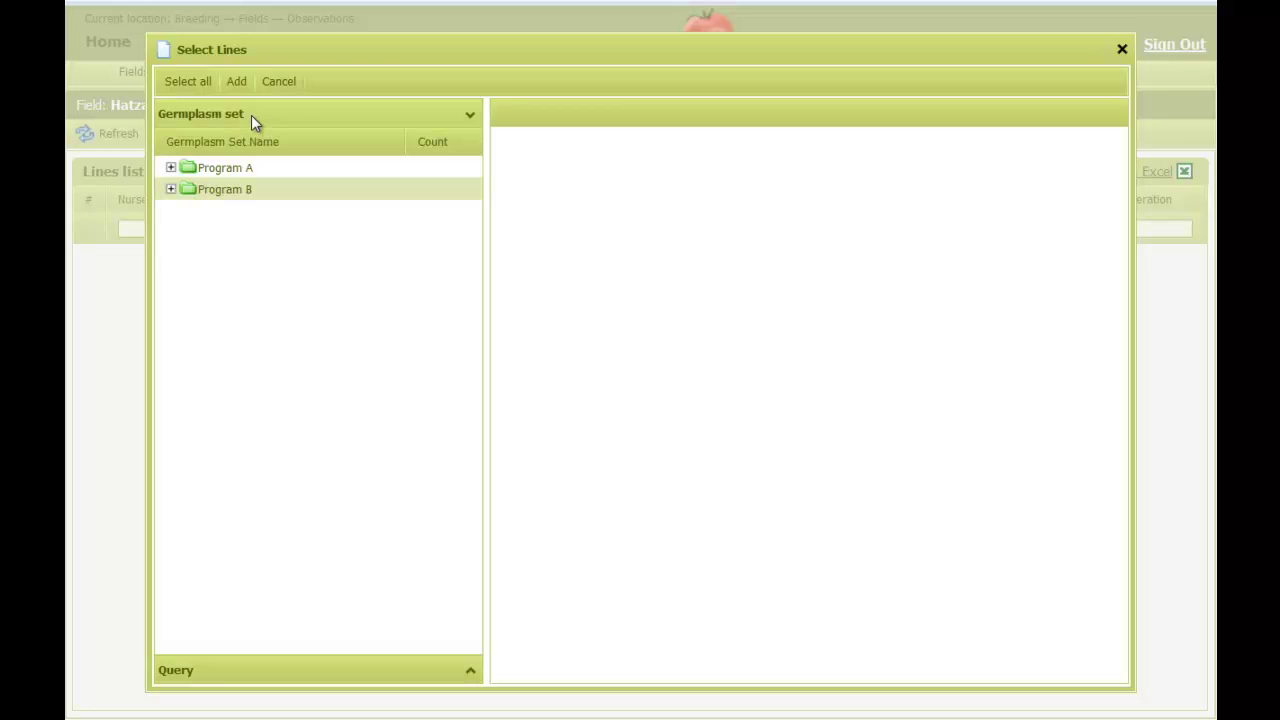
{"action": "left_click", "coordinate": [171, 168]}
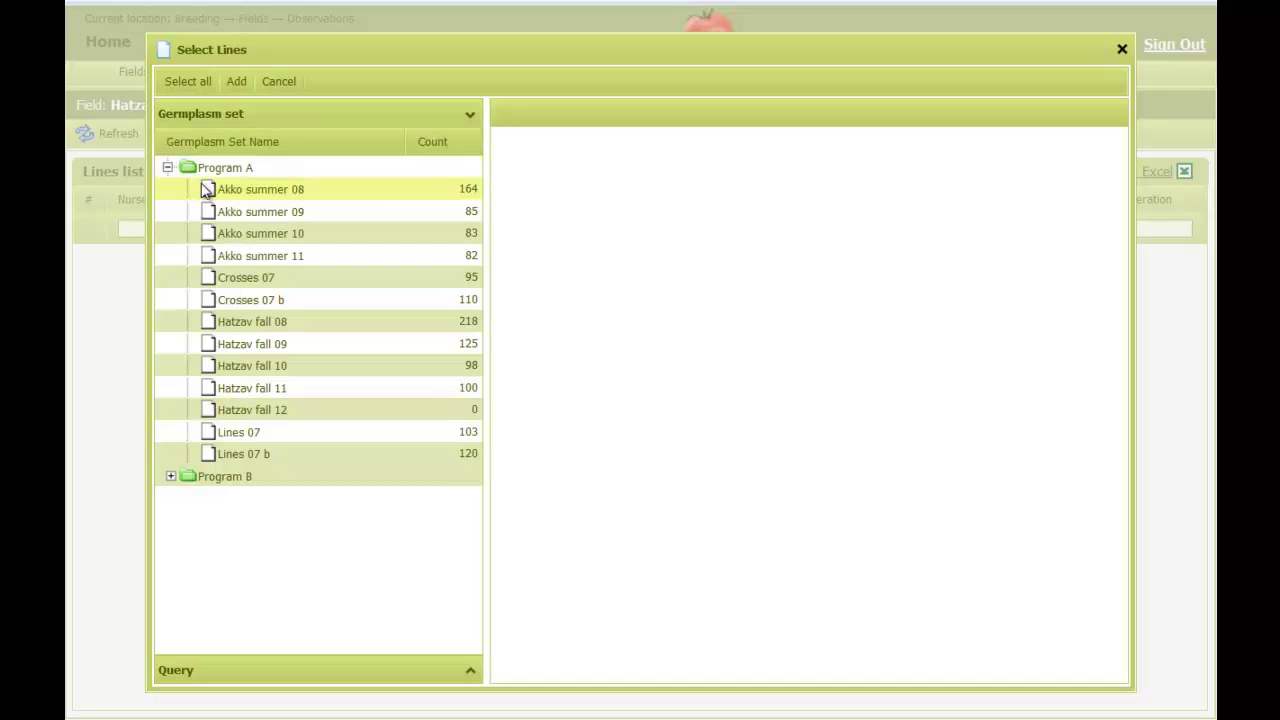
{"action": "left_click", "coordinate": [304, 256]}
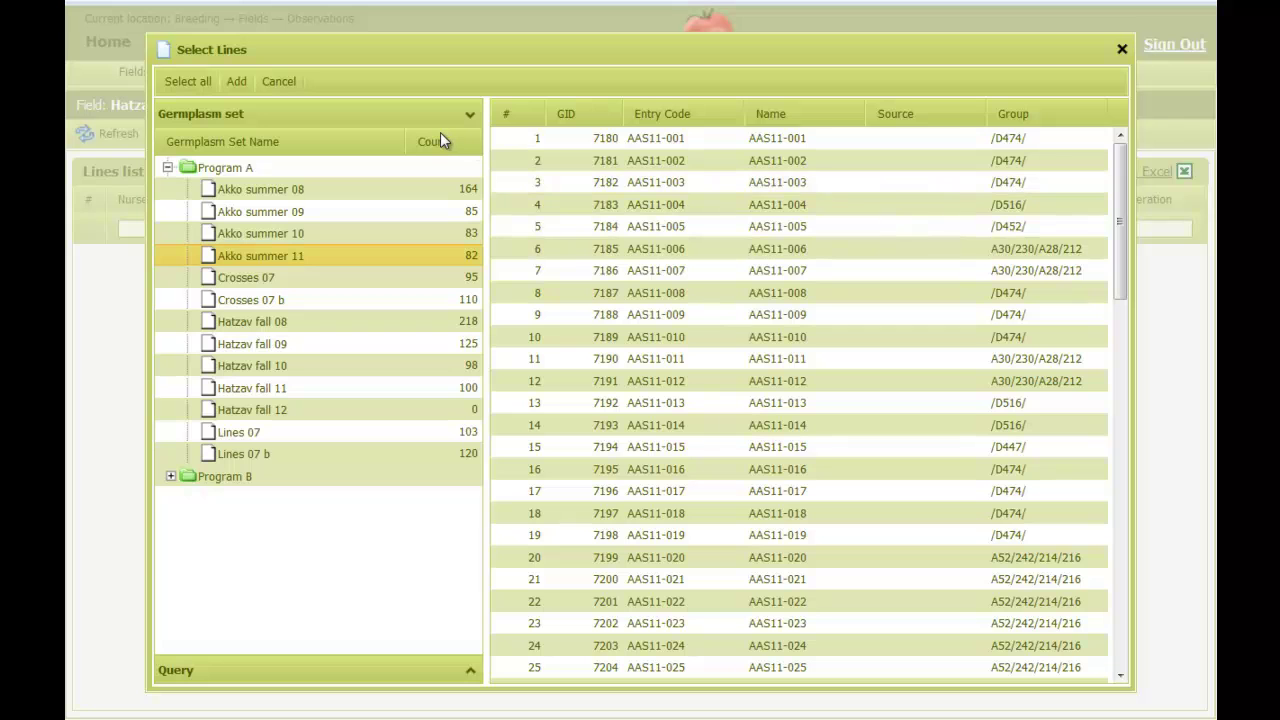
{"action": "left_click", "coordinate": [196, 86]}
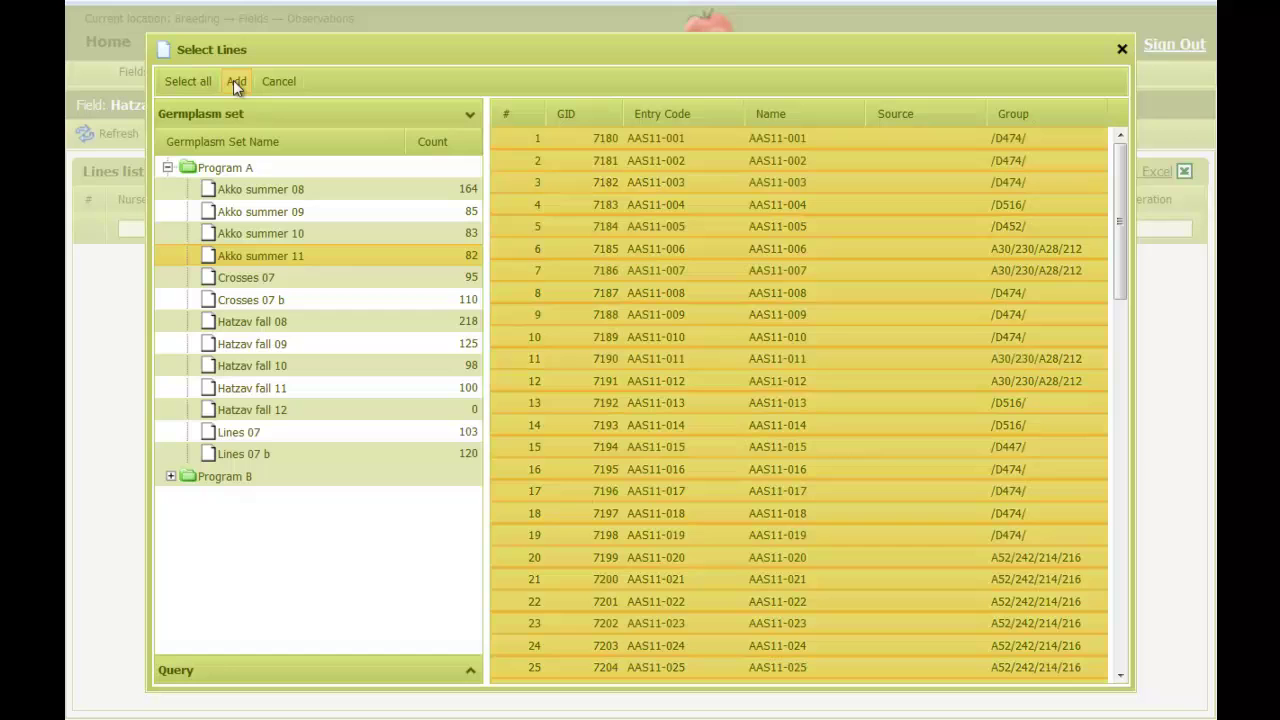
{"action": "left_click", "coordinate": [235, 82]}
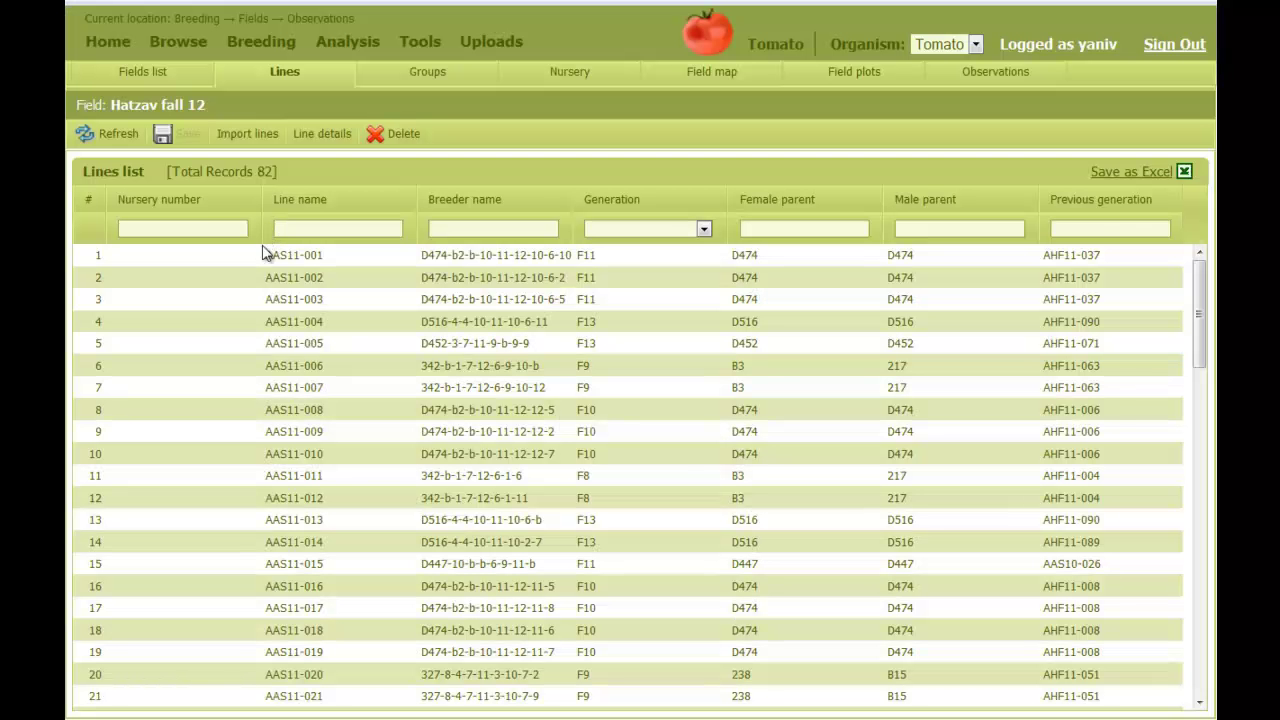
{"action": "left_click", "coordinate": [305, 256]}
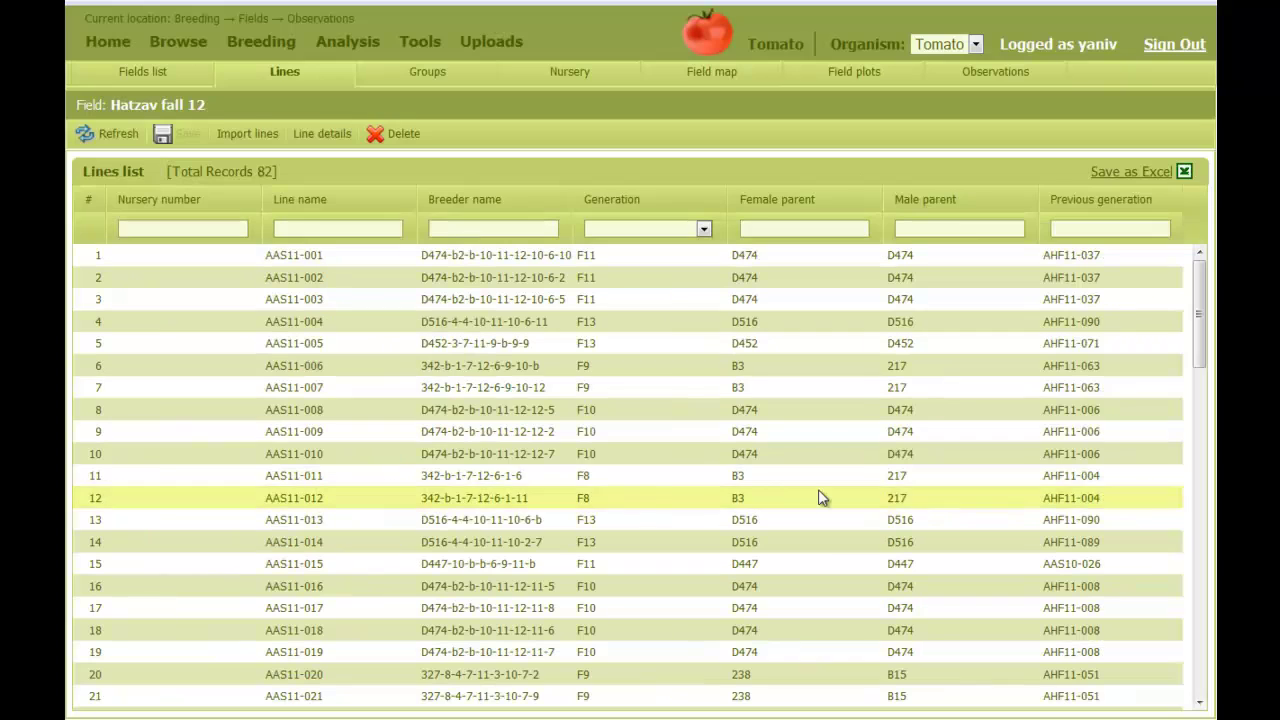
- Show Hatzav fall 12's Groups view with its 82 lines and trait columns
{"action": "left_click", "coordinate": [415, 78]}
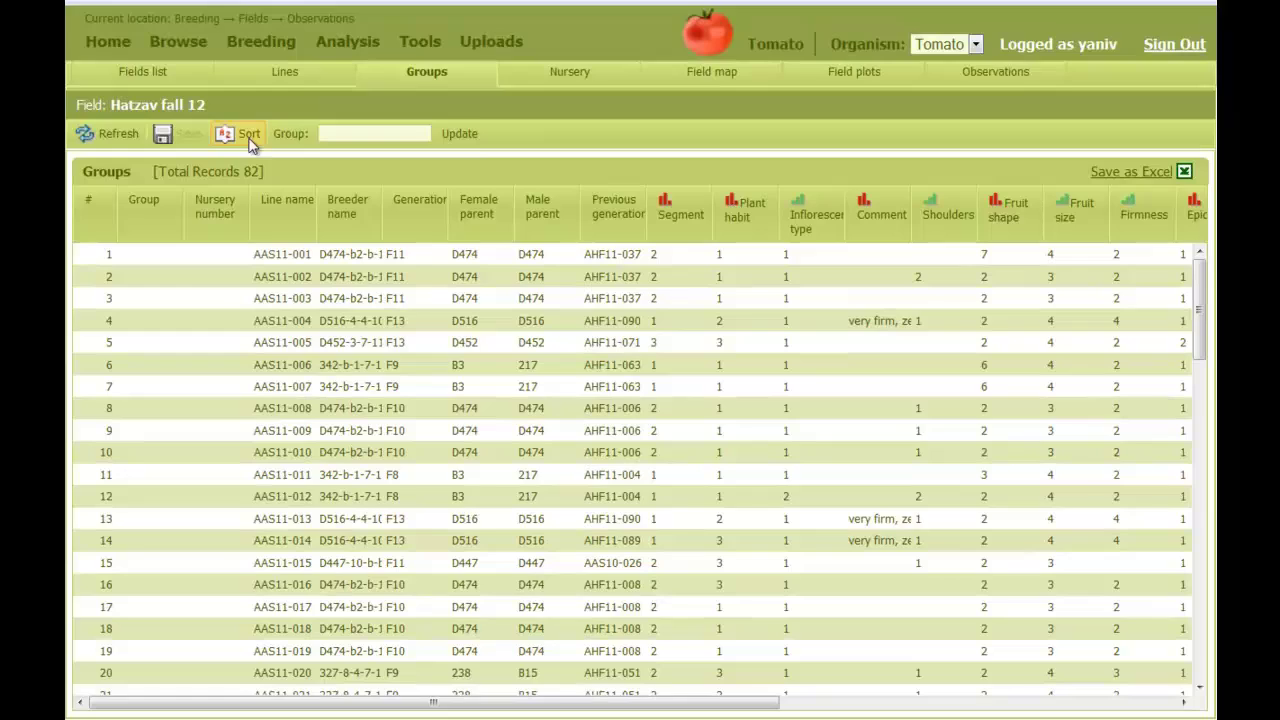
- Apply a sort on Segment ascending, then Fruit weight descending, to the Groups list
{"action": "left_click", "coordinate": [256, 141]}
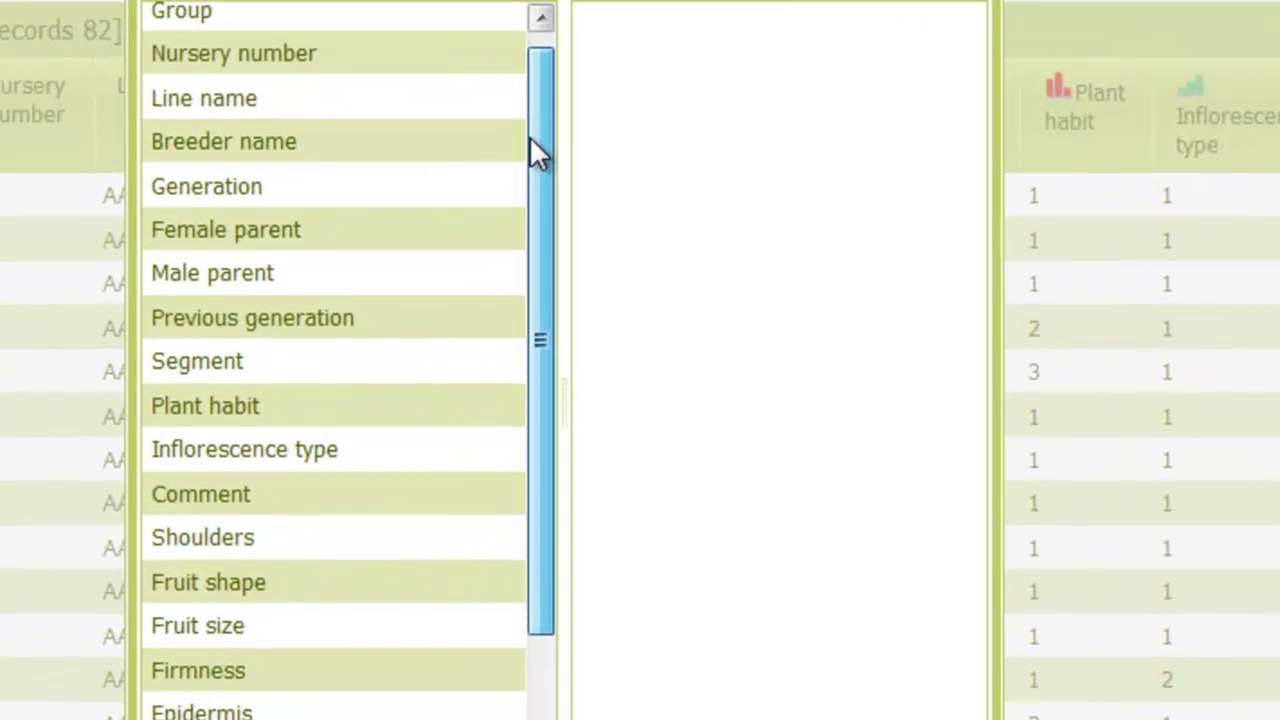
{"action": "left_click_drag", "start_coordinate": [529, 136], "coordinate": [528, 149]}
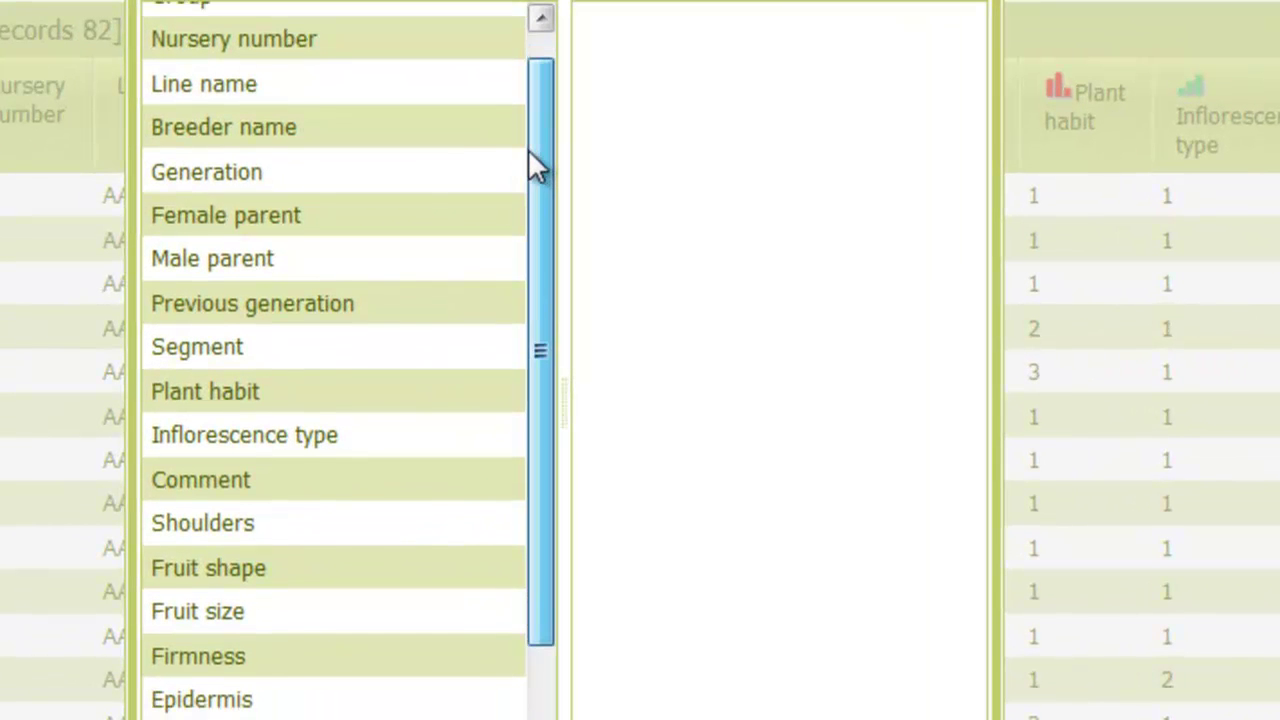
{"action": "left_click", "coordinate": [345, 342]}
{"action": "left_click_drag", "start_coordinate": [236, 336], "coordinate": [755, 178]}
{"action": "left_click_drag", "start_coordinate": [539, 217], "coordinate": [515, 471]}
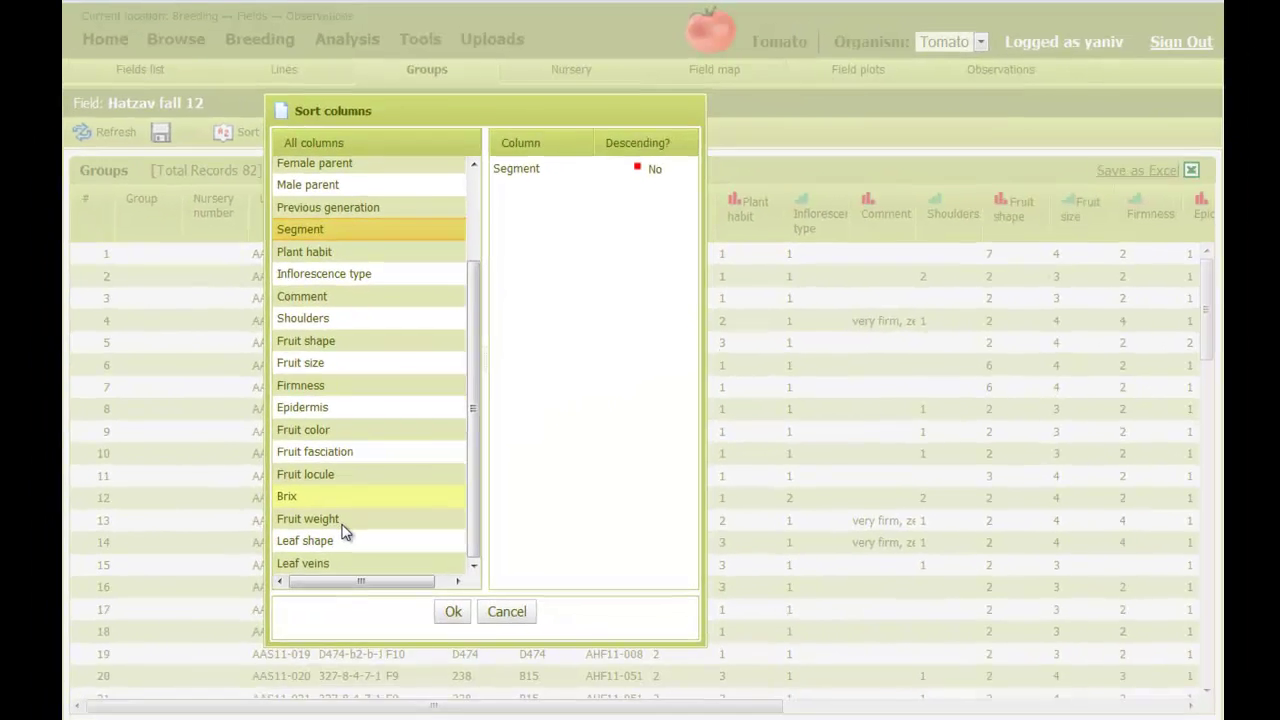
{"action": "left_click", "coordinate": [296, 660]}
{"action": "left_click_drag", "start_coordinate": [296, 660], "coordinate": [597, 586]}
{"action": "left_click_drag", "start_coordinate": [519, 476], "coordinate": [600, 226]}
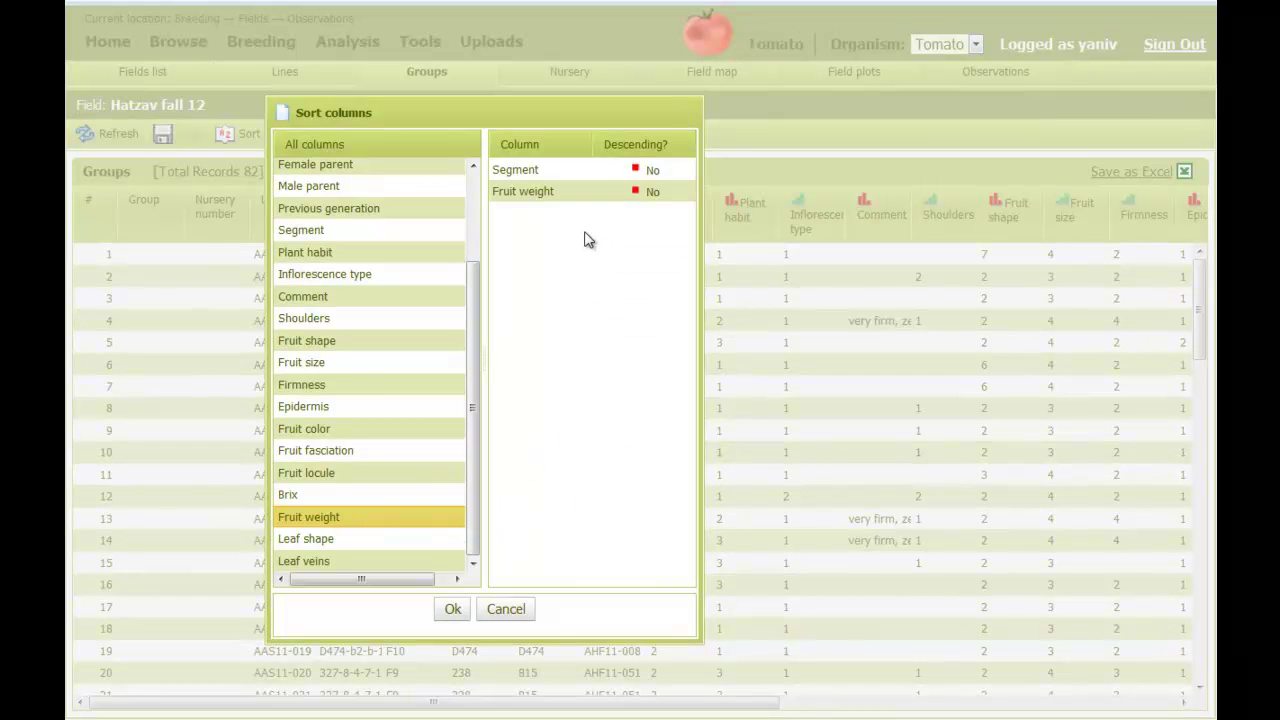
{"action": "left_click", "coordinate": [635, 193]}
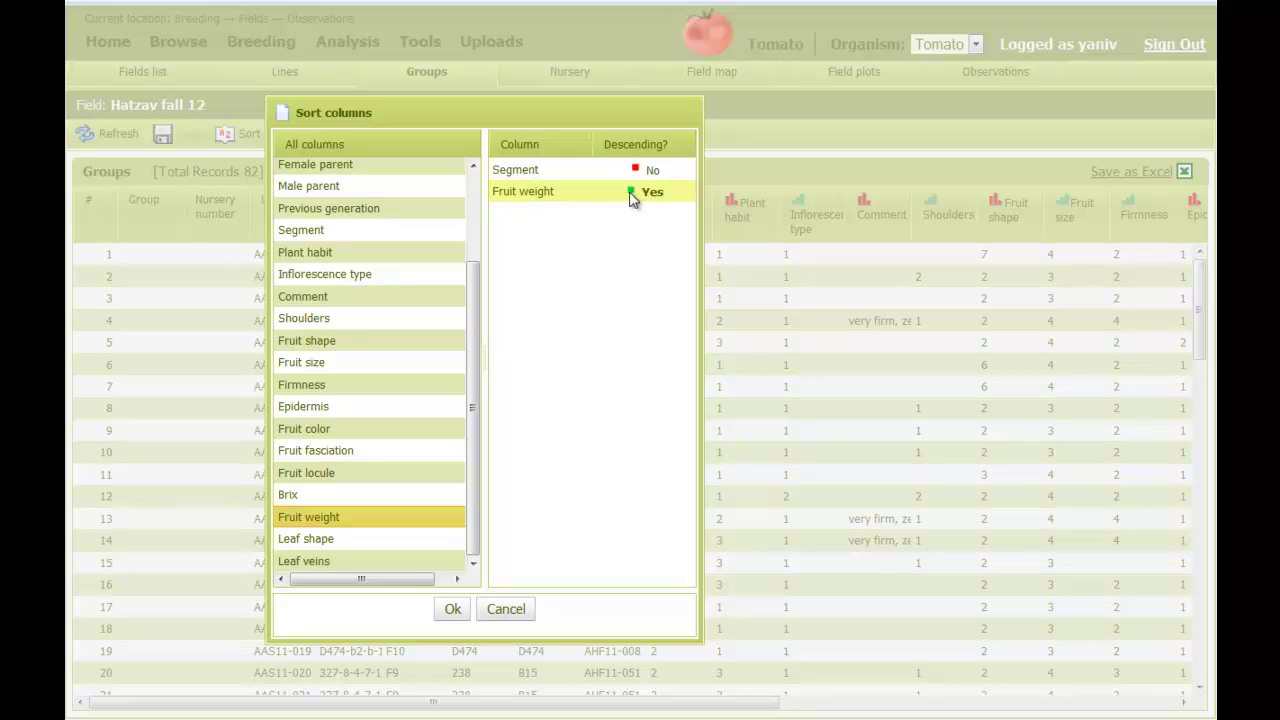
{"action": "left_click", "coordinate": [451, 609]}
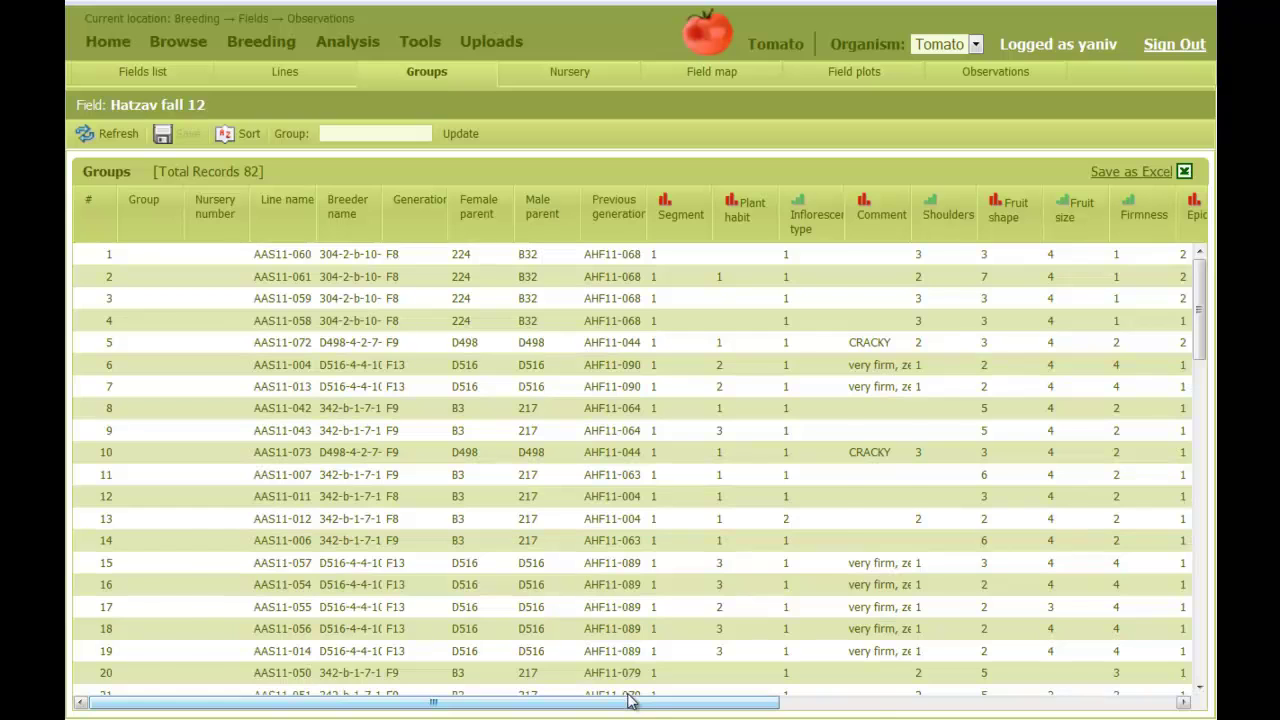
{"action": "left_click_drag", "start_coordinate": [630, 700], "coordinate": [740, 702]}
{"action": "scroll", "coordinate": [560, 350], "scroll_direction": "down", "scroll_amount": 3}
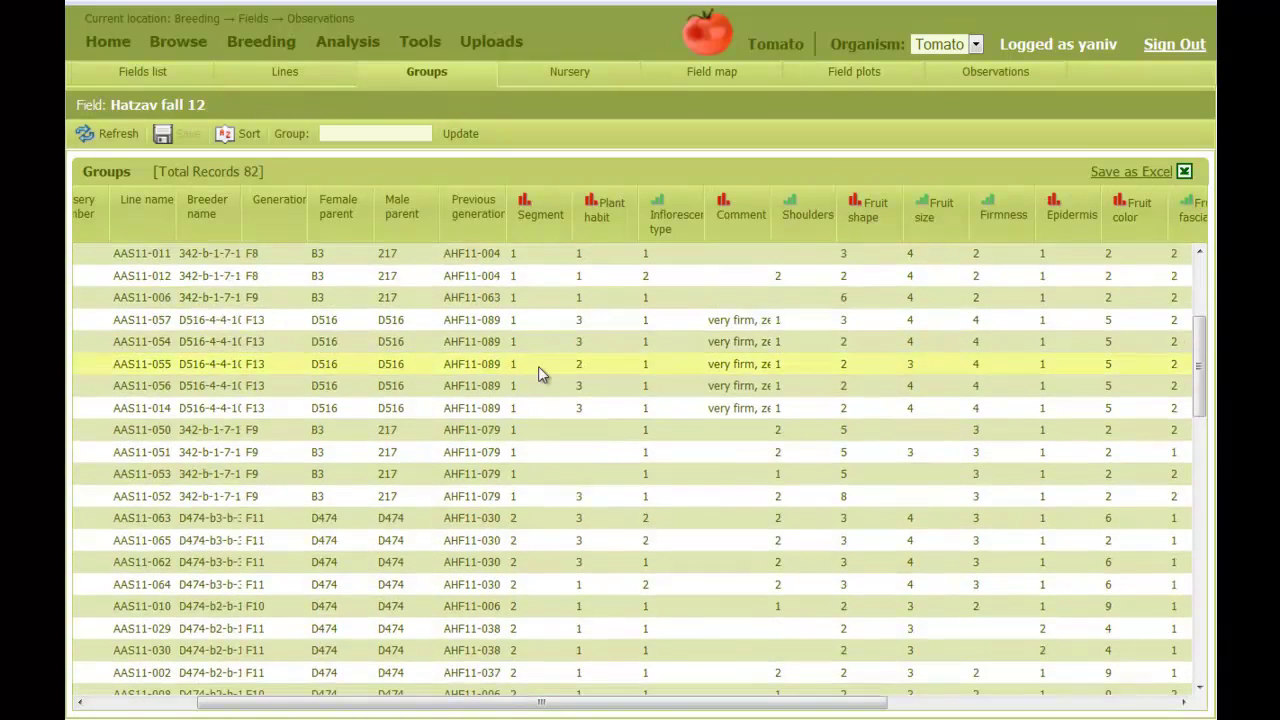
{"action": "scroll", "coordinate": [611, 420], "scroll_direction": "down", "scroll_amount": 4}
{"action": "scroll", "coordinate": [586, 429], "scroll_direction": "up", "scroll_amount": 7}
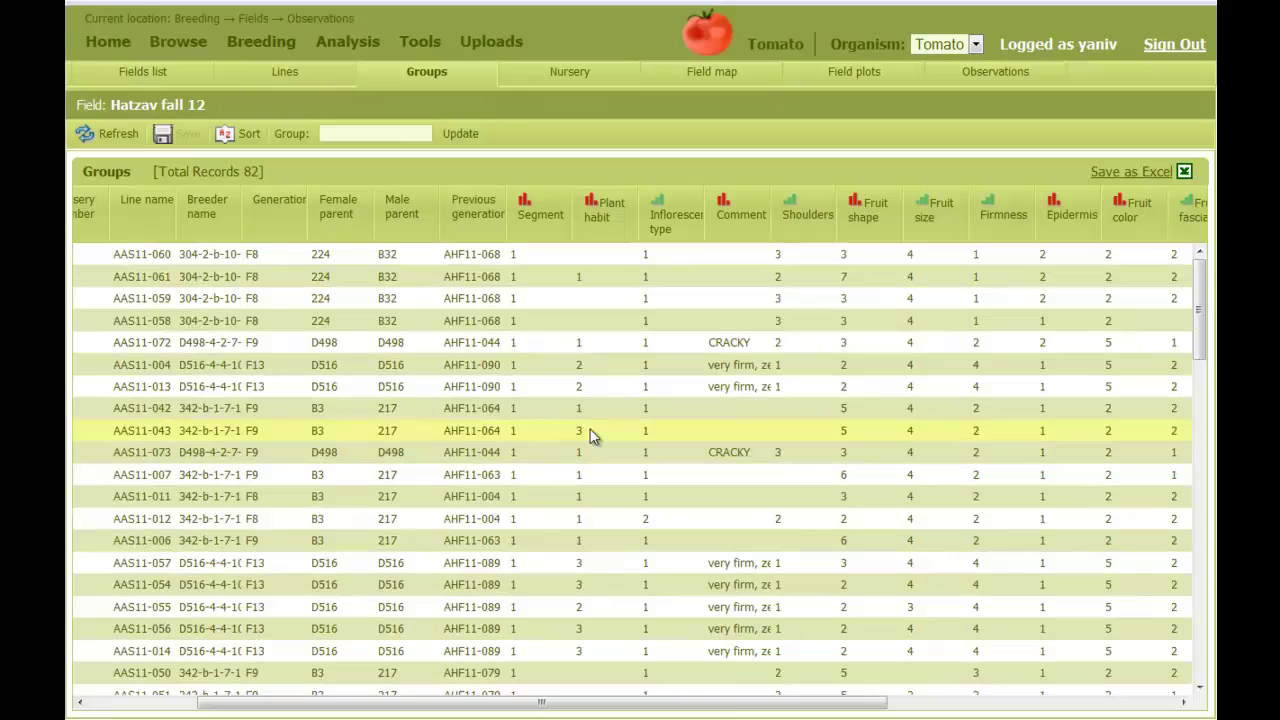
{"action": "left_click_drag", "start_coordinate": [729, 707], "coordinate": [833, 708]}
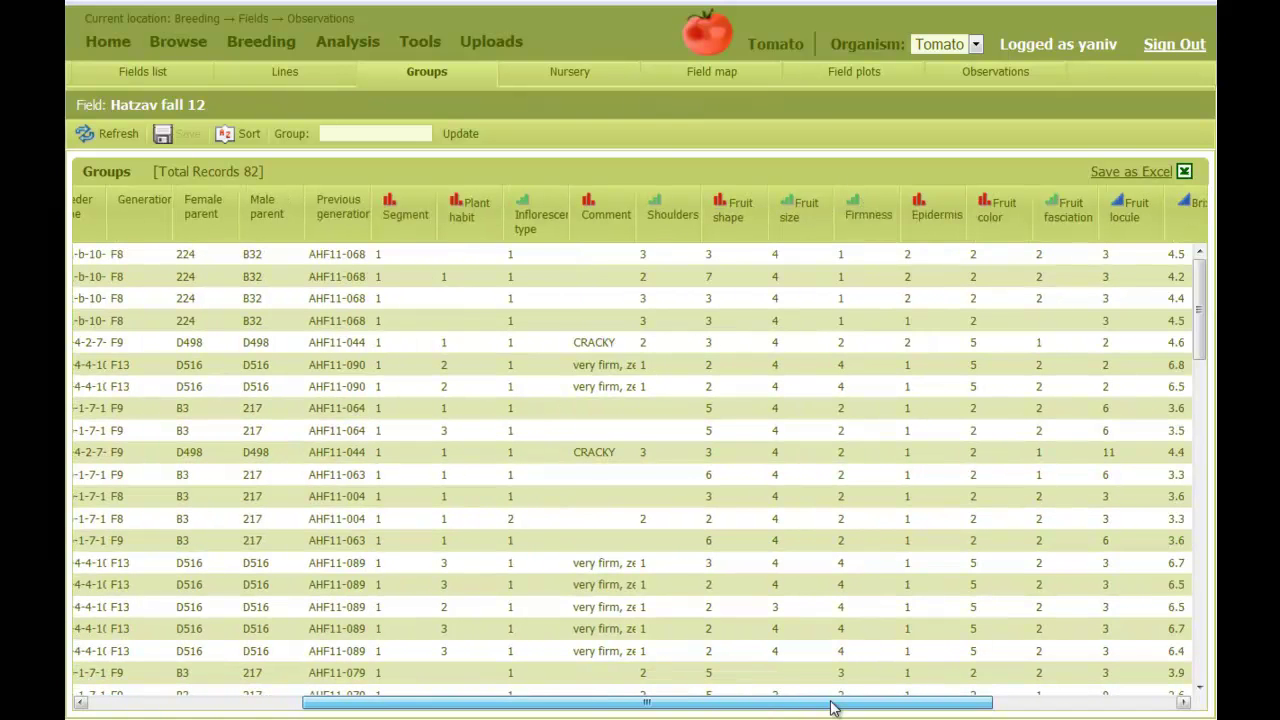
{"action": "left_click_drag", "start_coordinate": [960, 708], "coordinate": [1017, 708]}
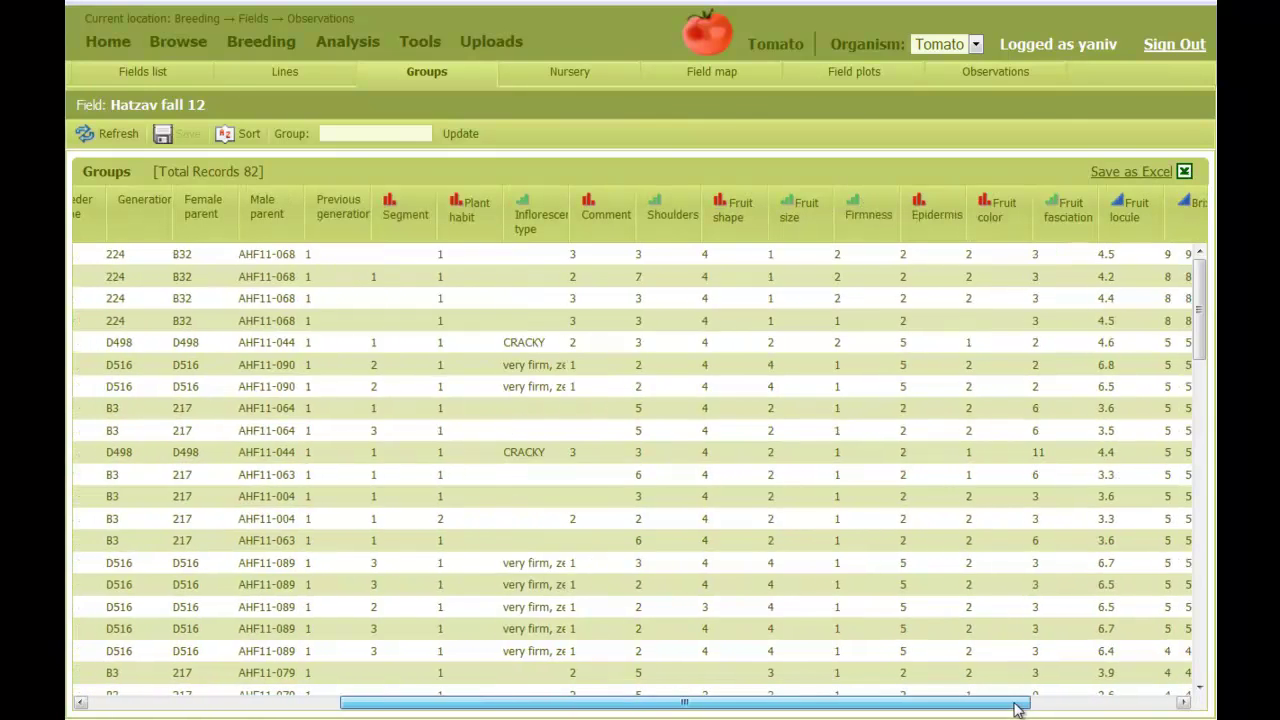
{"action": "left_click", "coordinate": [434, 320]}
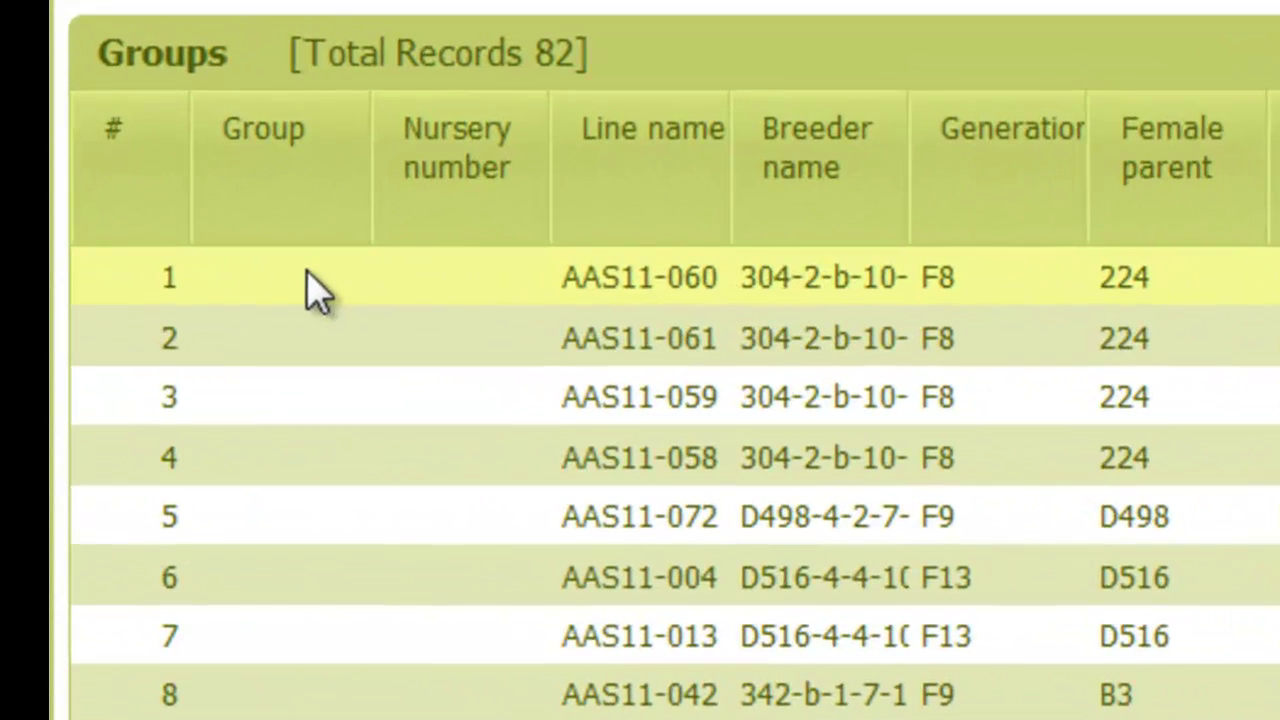
- Enter group A for lines AAS11-060, -061, -059 and -058, then save the field
{"action": "left_click", "coordinate": [307, 276]}
{"action": "type", "text": "A"}
{"action": "key", "text": "Return"}
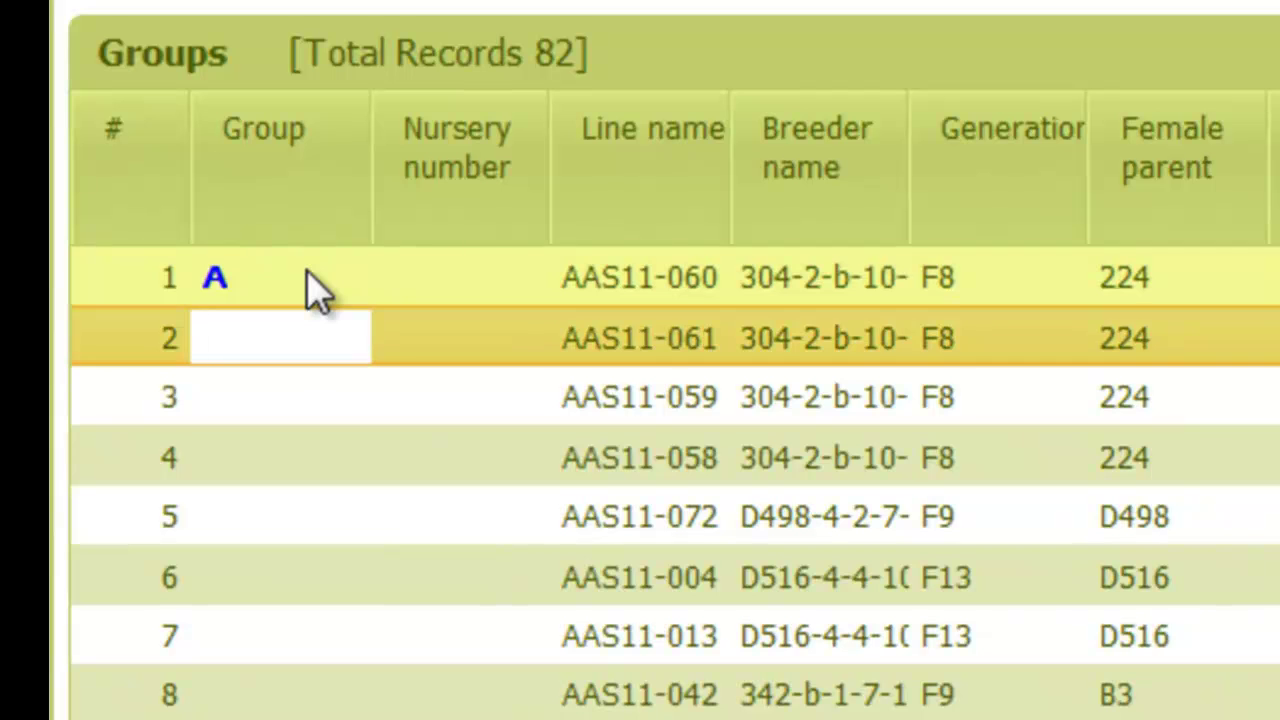
{"action": "type", "text": "A"}
{"action": "key", "text": "Return"}
{"action": "type", "text": "A"}
{"action": "key", "text": "Return"}
{"action": "type", "text": "A"}
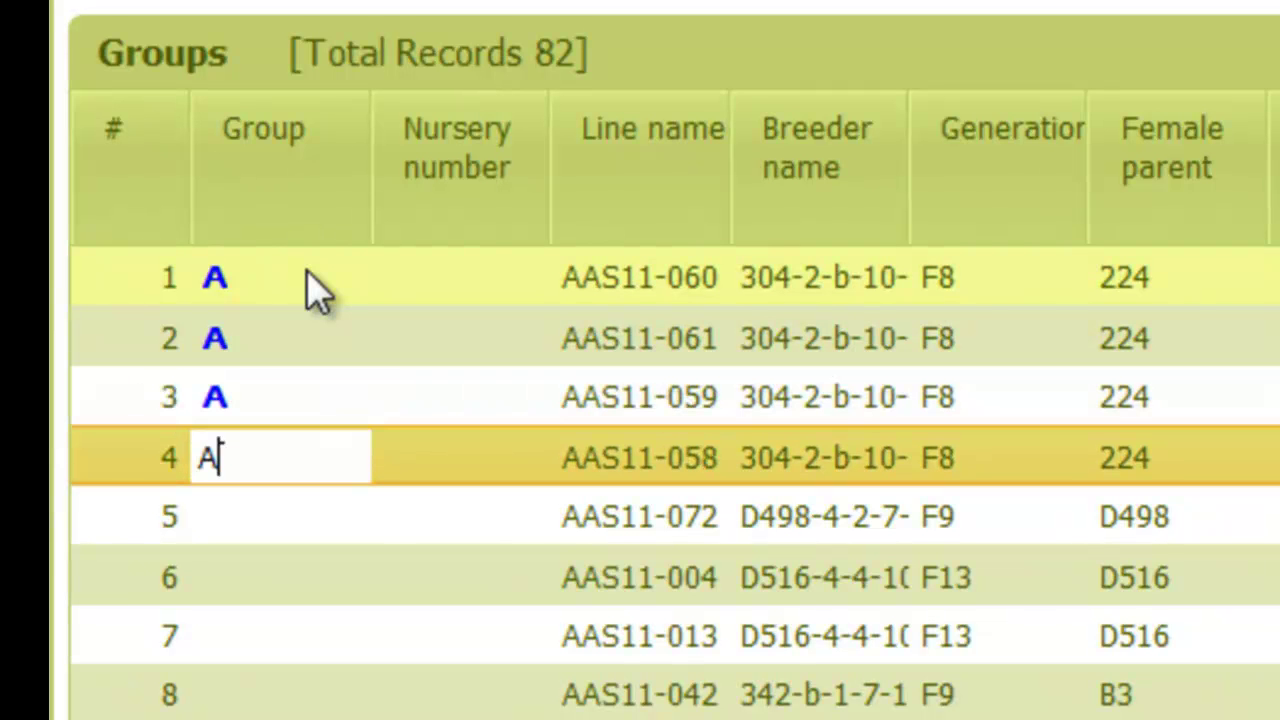
{"action": "left_click", "coordinate": [466, 63]}
{"action": "left_click", "coordinate": [226, 50]}
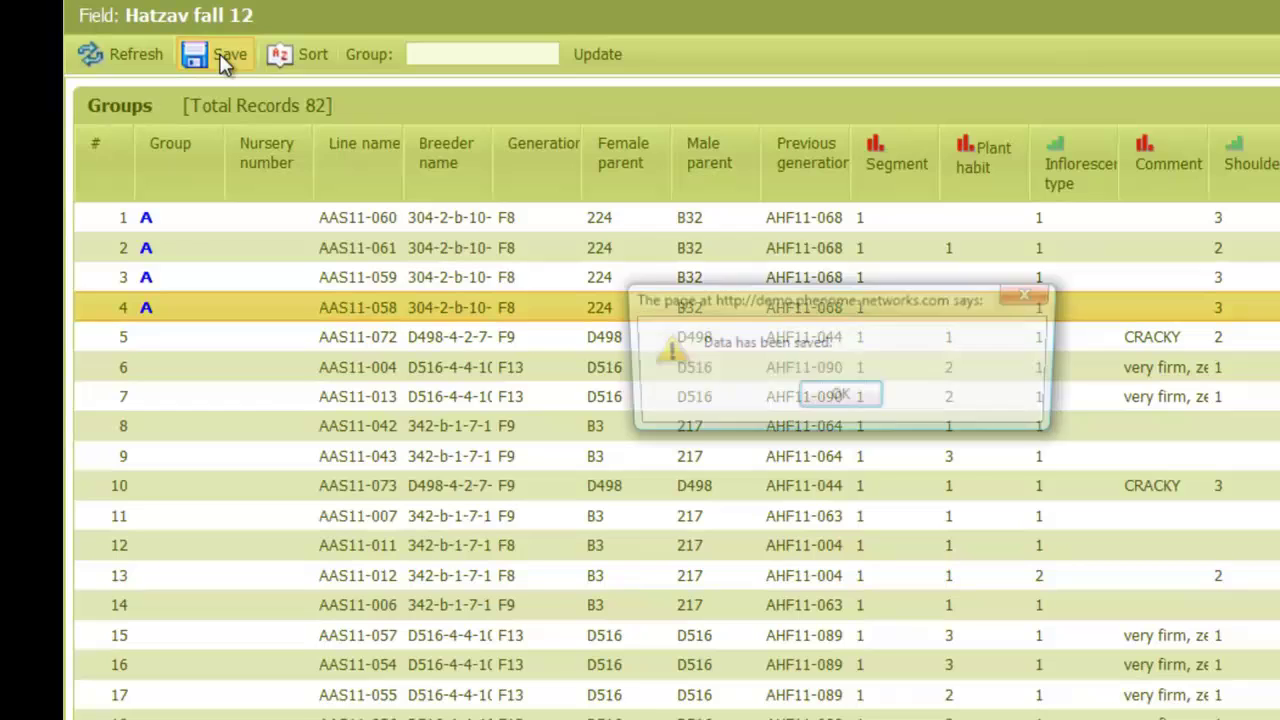
{"action": "key", "text": "Return"}
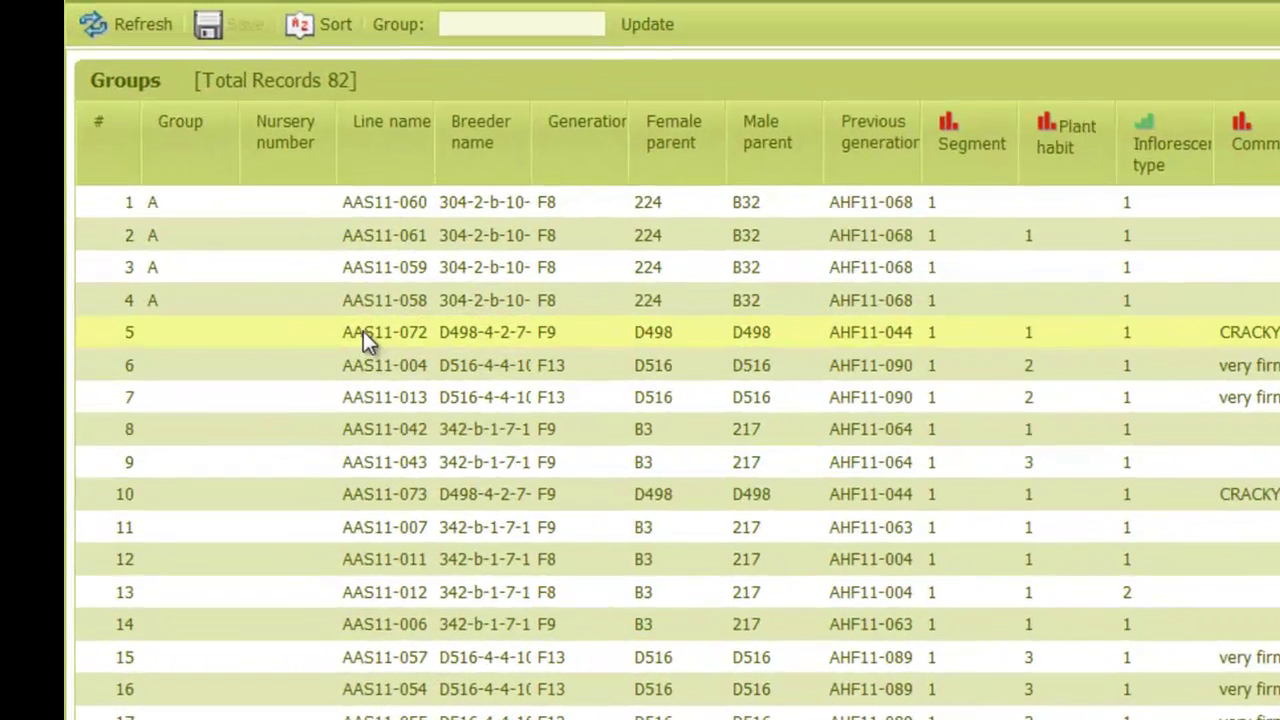
- Set the Group to B for rows 5–15, AAS11-072 through AAS11-057
{"action": "left_click", "coordinate": [268, 341]}
{"action": "left_click", "coordinate": [296, 660], "text": "shift"}
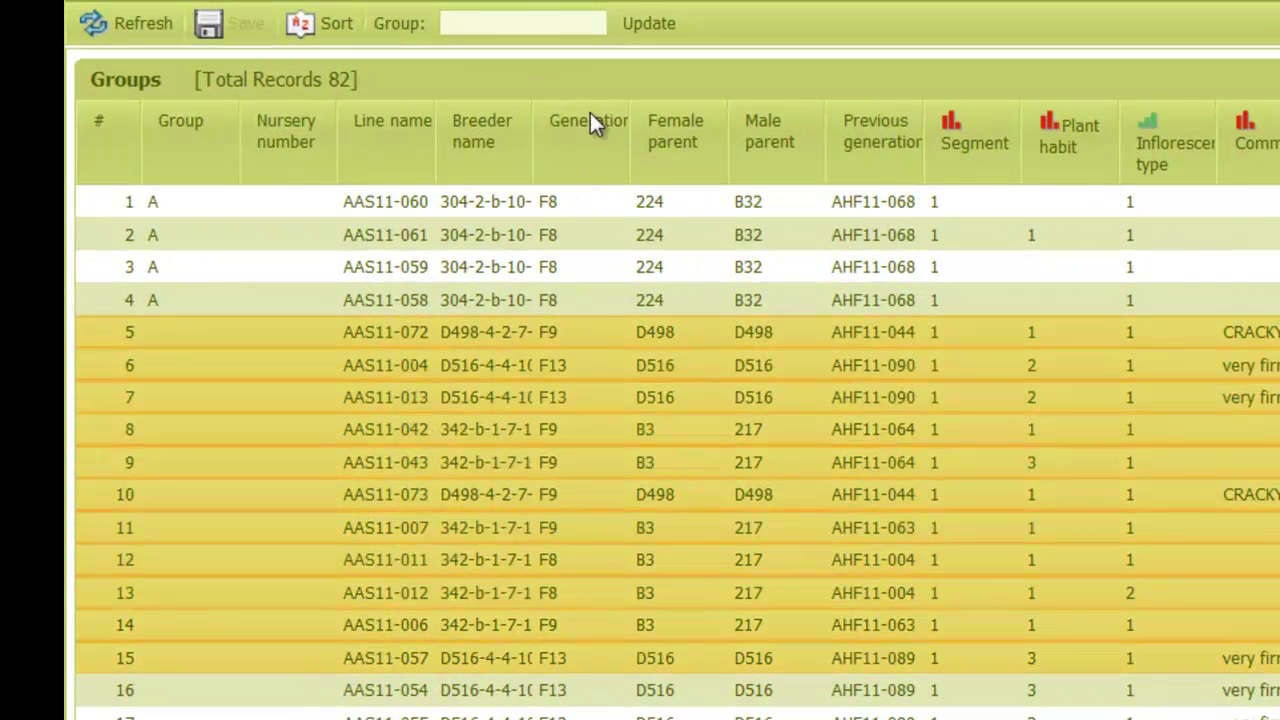
{"action": "left_click", "coordinate": [494, 24]}
{"action": "type", "text": "B"}
{"action": "left_click", "coordinate": [660, 25]}
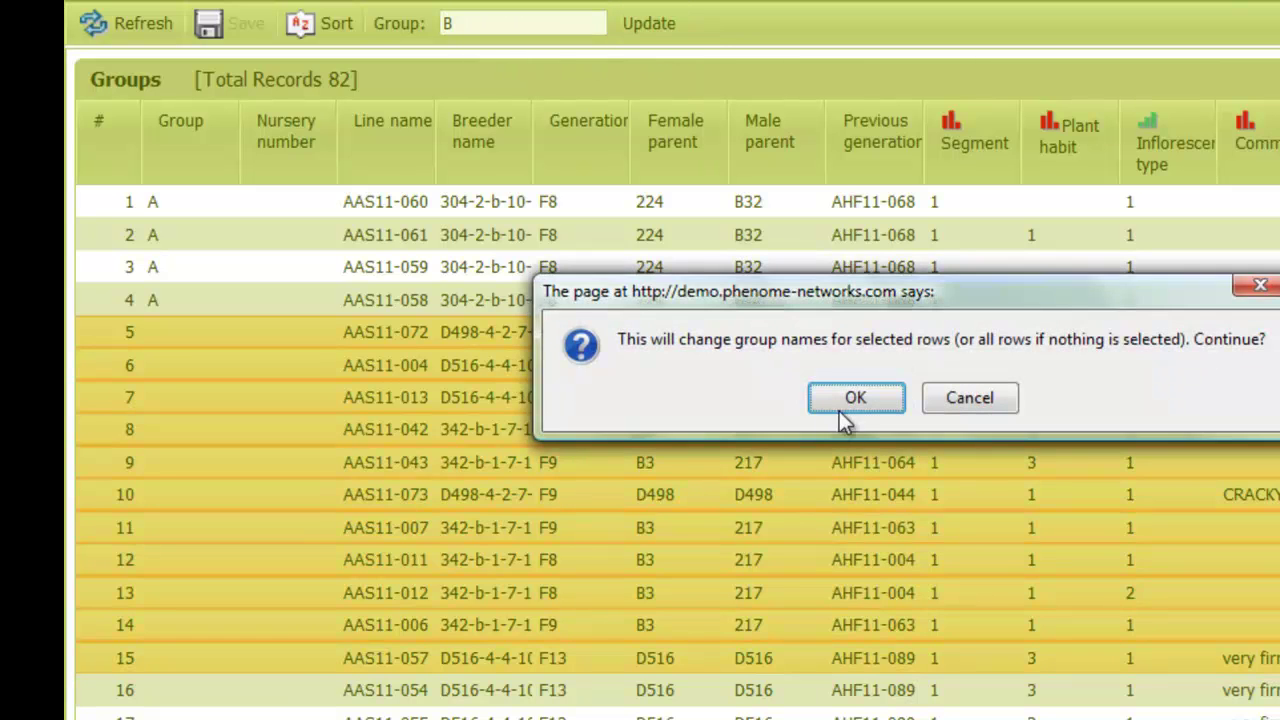
{"action": "left_click", "coordinate": [843, 410]}
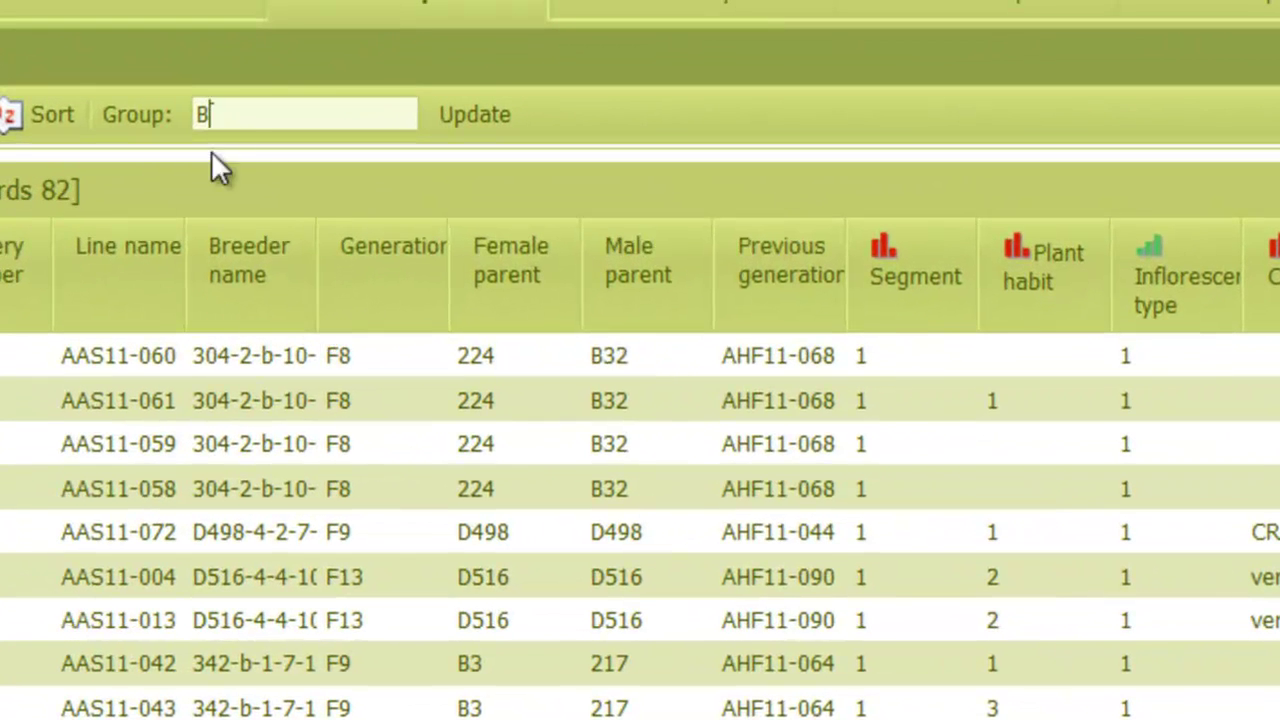
- Set the Group field to {segment} and apply it to all lines, confirming the change
{"action": "left_click_drag", "start_coordinate": [304, 85], "coordinate": [261, 86]}
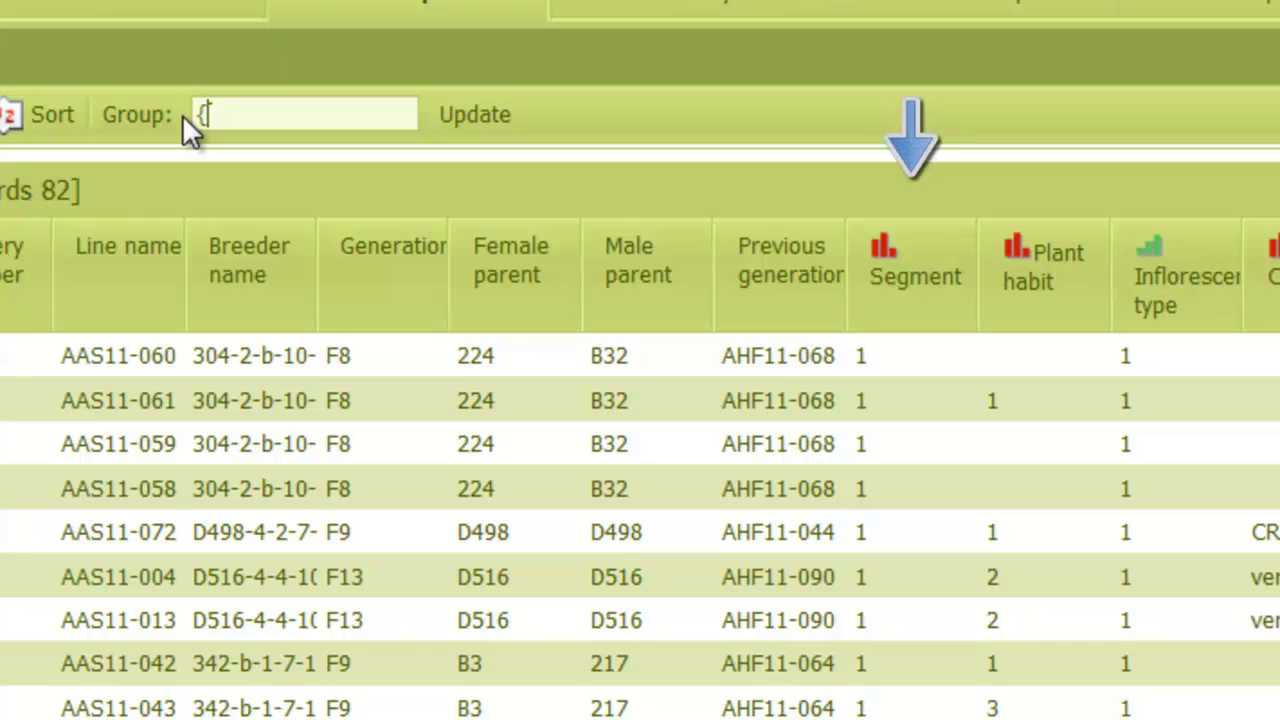
{"action": "type", "text": "egment}"}
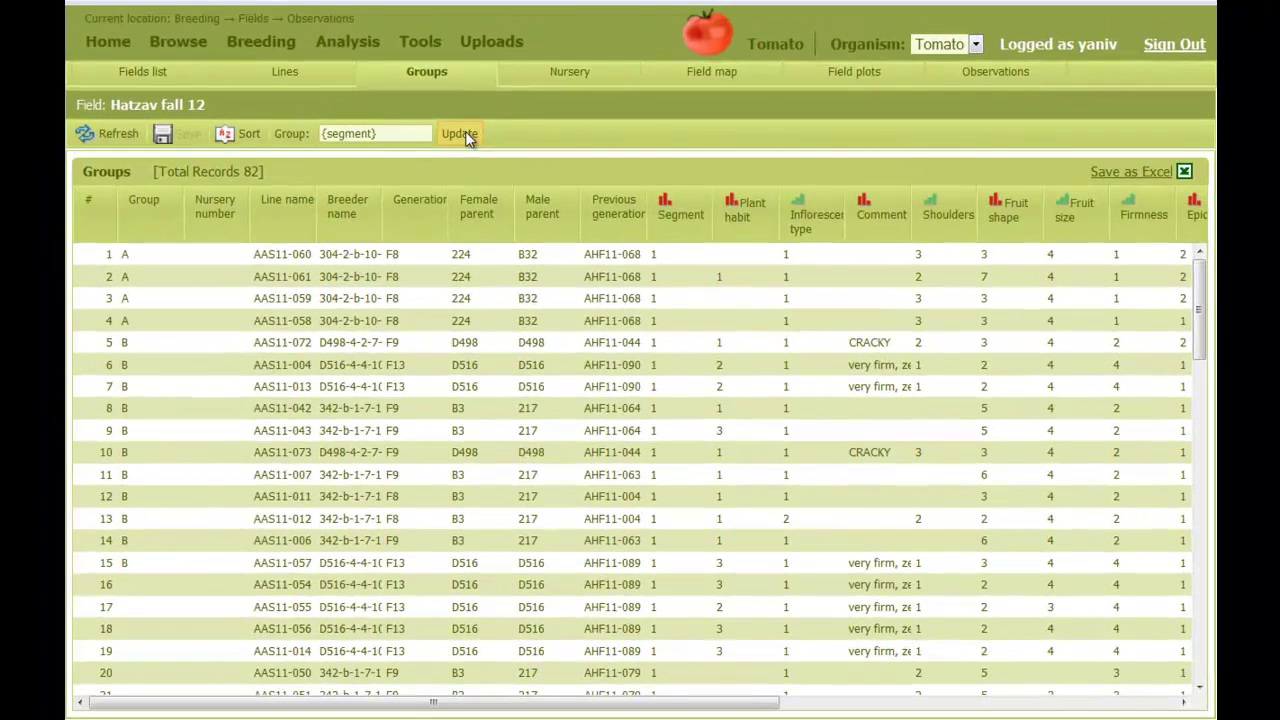
{"action": "left_click", "coordinate": [465, 131]}
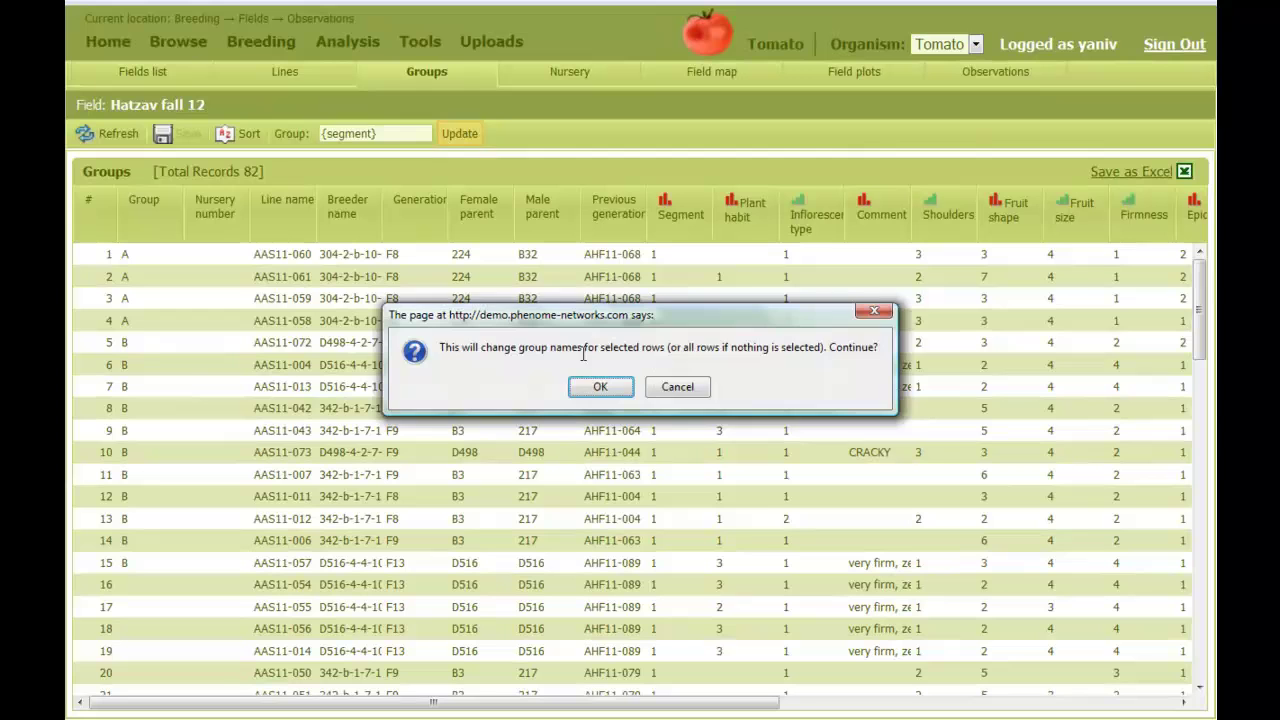
{"action": "left_click", "coordinate": [597, 388]}
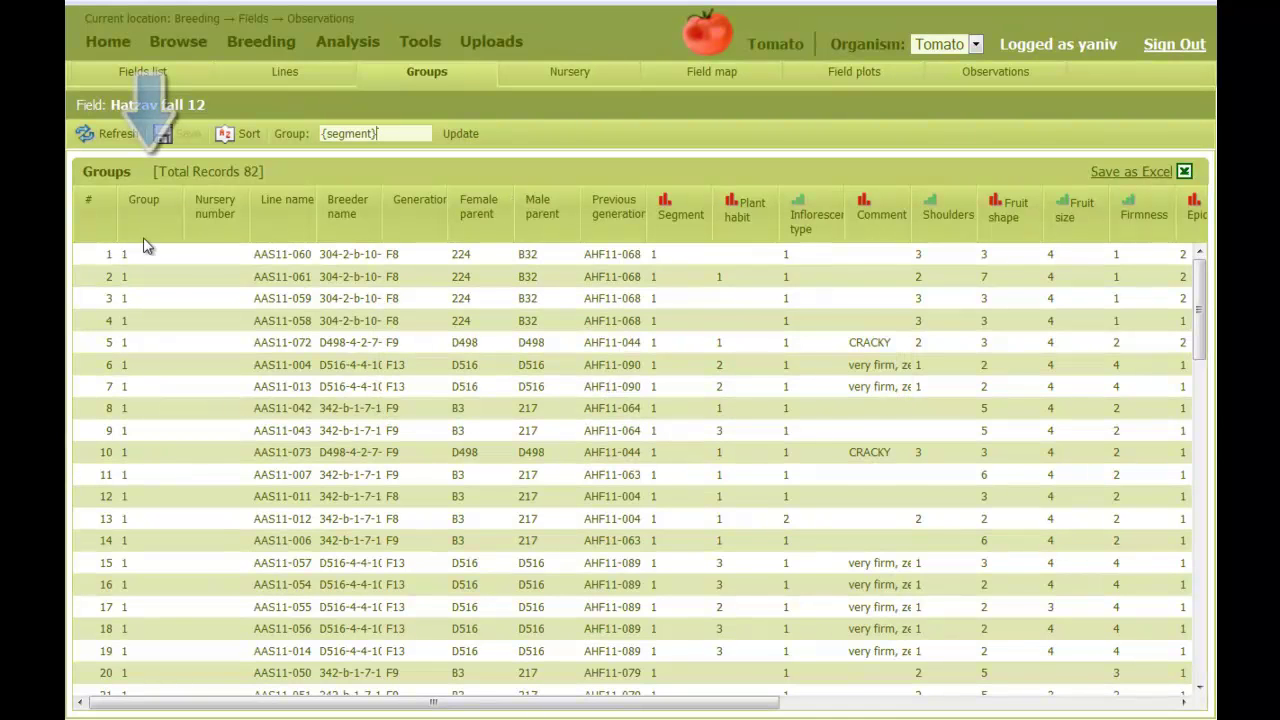